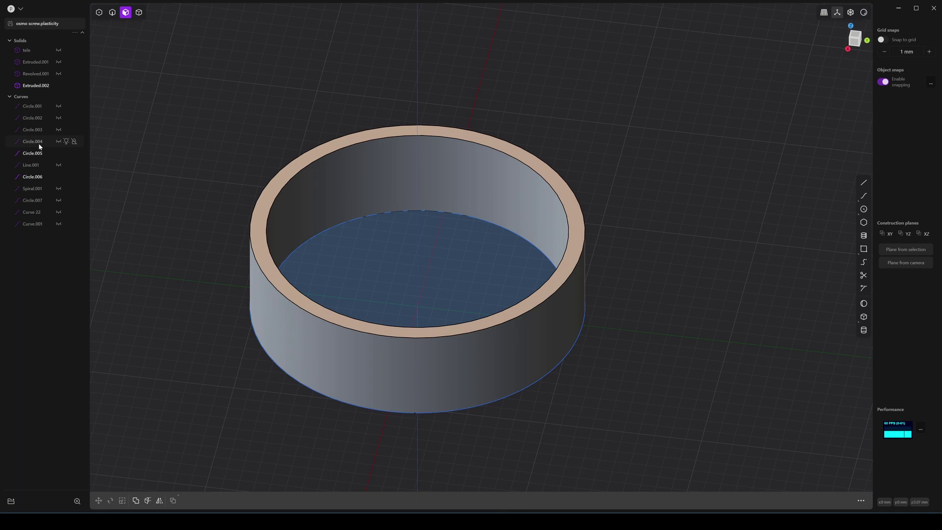
# Step: Reveal Spiral.001 and set up a Pipe along it with a vertex count of 3 and a 0.5 mm section size
pyautogui.click(58, 189)
pyautogui.moveTo(362, 283); pyautogui.dragTo(417, 248, button='middle')
pyautogui.click(39, 188)
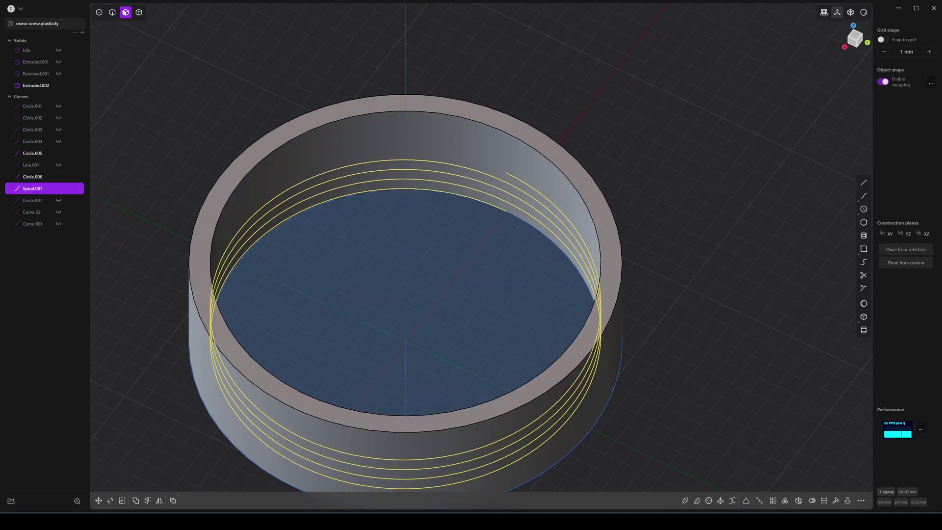
pyautogui.click(686, 501)
pyautogui.click(686, 501)
pyautogui.click(685, 501)
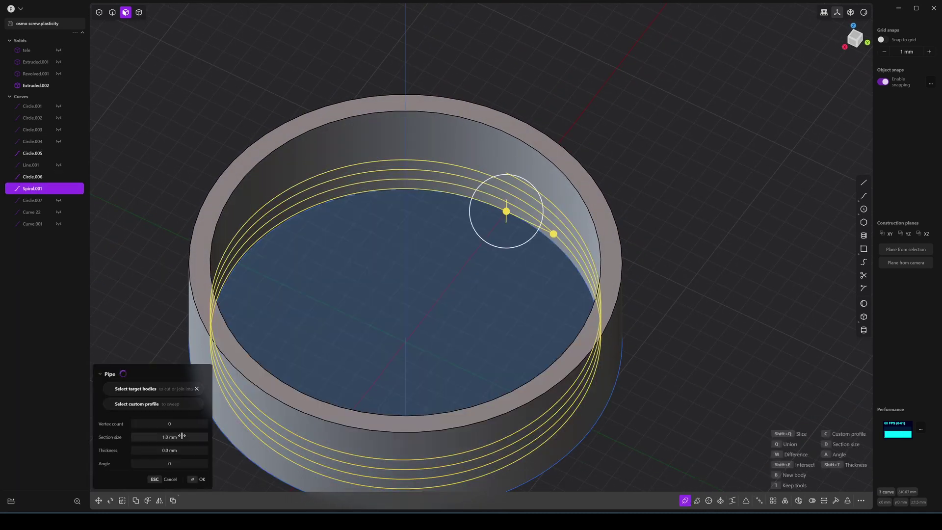
pyautogui.click(169, 424)
pyautogui.write('3')
pyautogui.click(172, 437)
pyautogui.write('0.5')
pyautogui.press('Tab')
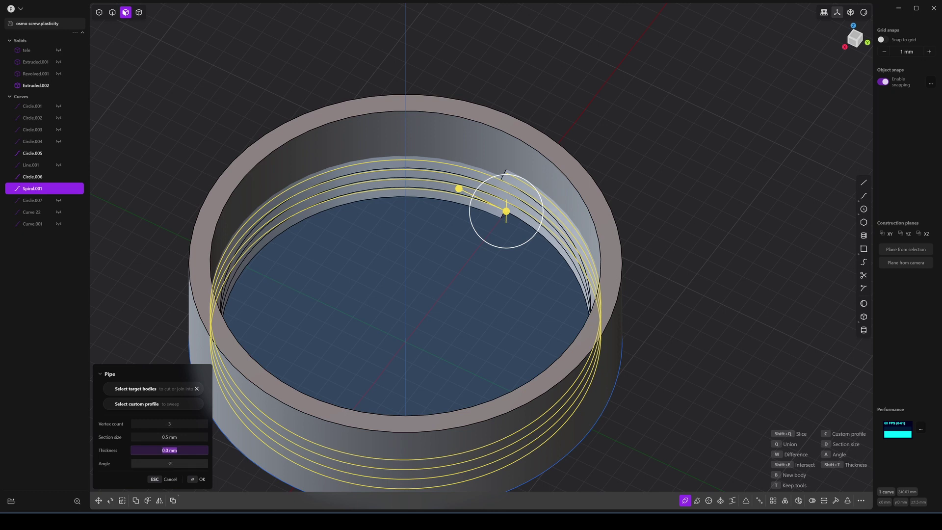
# Step: Set the thread pipe's section size to 0.6 mm and apply the Pipe
pyautogui.scroll(5, 473, 237)
pyautogui.moveTo(473, 237); pyautogui.dragTo(534, 224, button='middle')
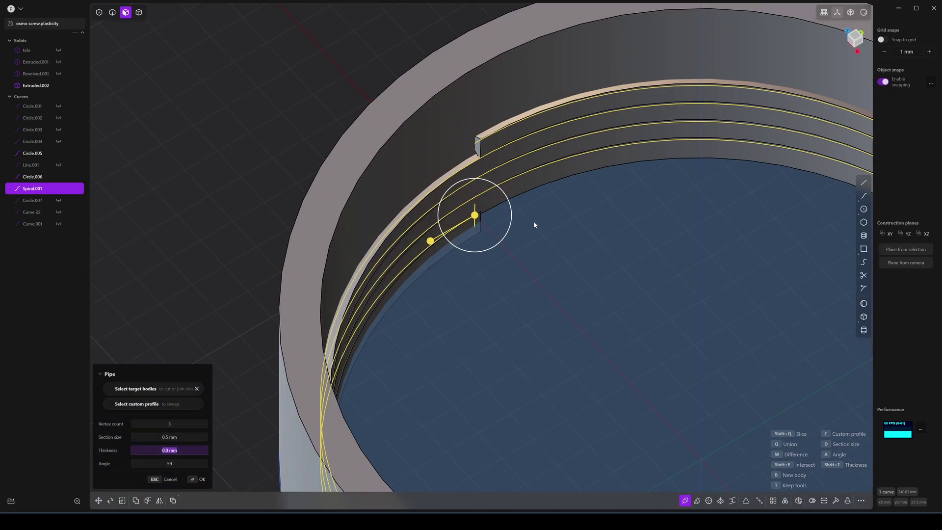
pyautogui.moveTo(157, 437); pyautogui.dragTo(170, 437)
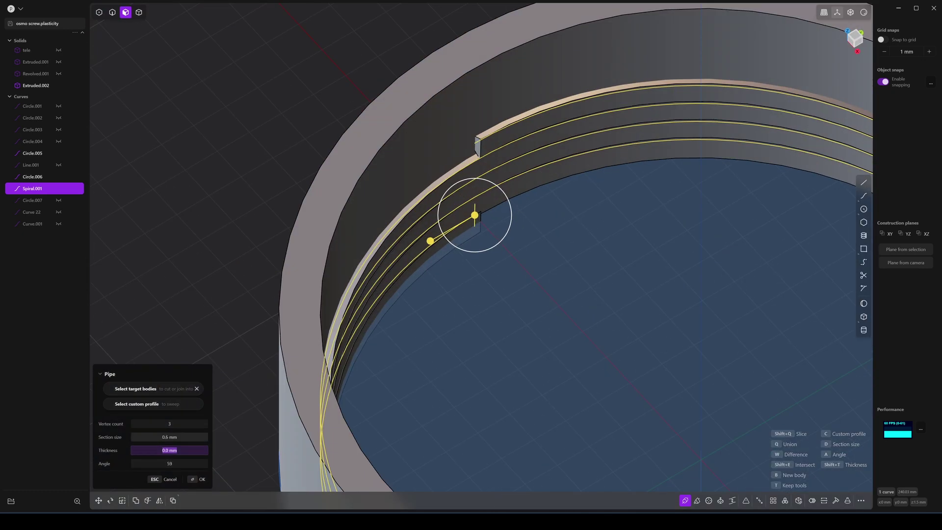
pyautogui.scroll(-2, 497, 311)
pyautogui.scroll(-3, 497, 310)
pyautogui.press('Return')
# Step: Merge the thread pipe with the ring using a Boolean, and hide all curves
pyautogui.click(447, 210)
pyautogui.press('4')
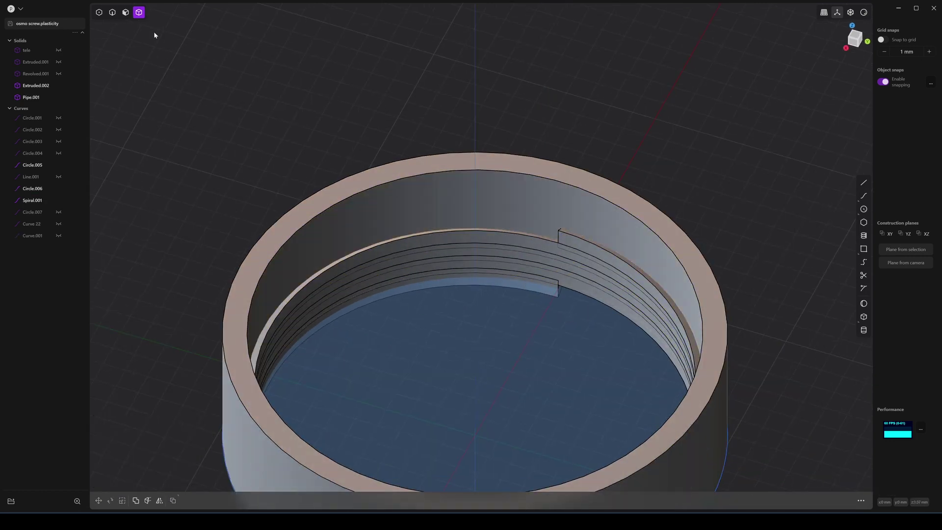
pyautogui.click(135, 500)
pyautogui.moveTo(551, 256); pyautogui.dragTo(530, 304, button='middle')
pyautogui.press('Return')
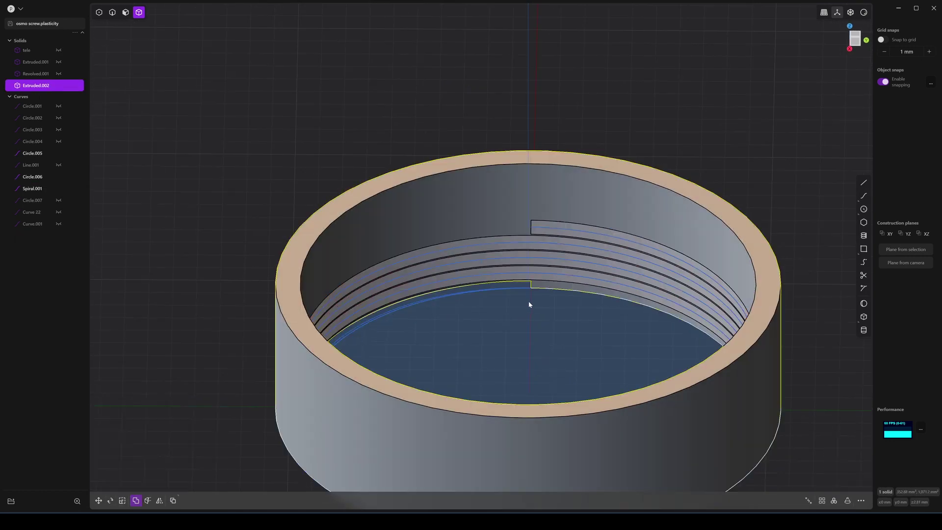
pyautogui.scroll(5, 453, 379)
pyautogui.press('Escape')
pyautogui.click(65, 96)
pyautogui.scroll(3, 486, 355)
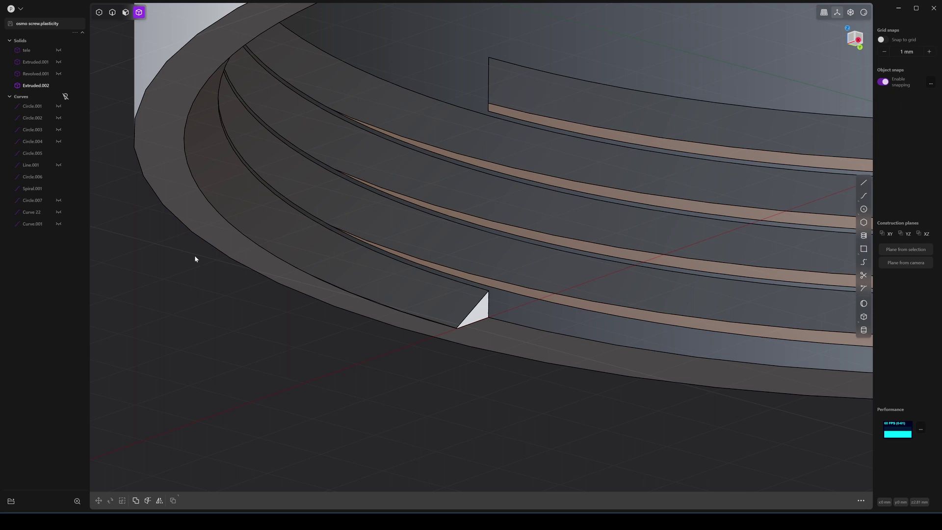
# Step: Apply Fillet to the edge at the thread's end on the ring's lower inner rim
pyautogui.press('2')
pyautogui.click(473, 293)
pyautogui.press('f')
pyautogui.moveTo(491, 320); pyautogui.dragTo(668, 352)
pyautogui.click(668, 352)
pyautogui.moveTo(669, 352); pyautogui.dragTo(506, 143, button='middle')
pyautogui.scroll(-5, 516, 328)
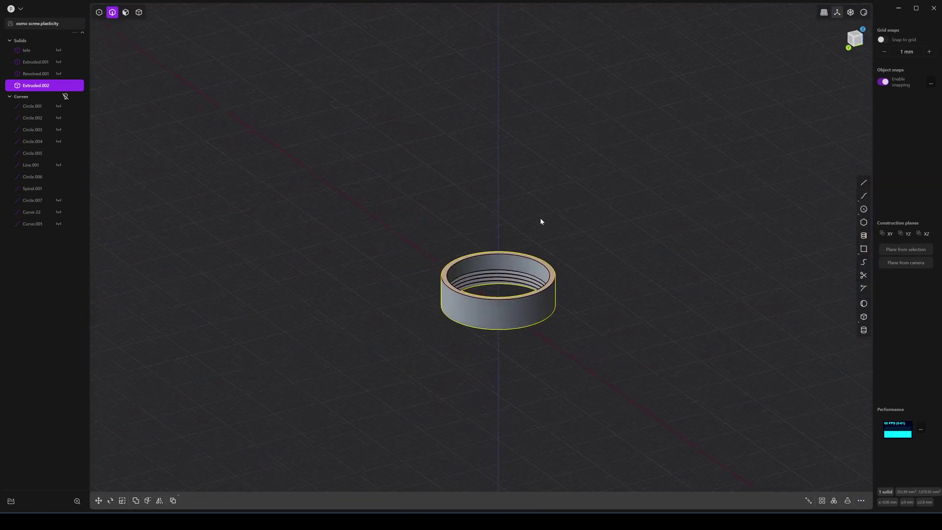
# Step: Add a small chamfer to the lower outer rim edge of the threaded ring
pyautogui.moveTo(541, 222); pyautogui.dragTo(480, 275, button='middle')
pyautogui.scroll(5, 481, 274)
pyautogui.click(424, 343)
pyautogui.press('f')
pyautogui.moveTo(427, 340); pyautogui.dragTo(439, 353)
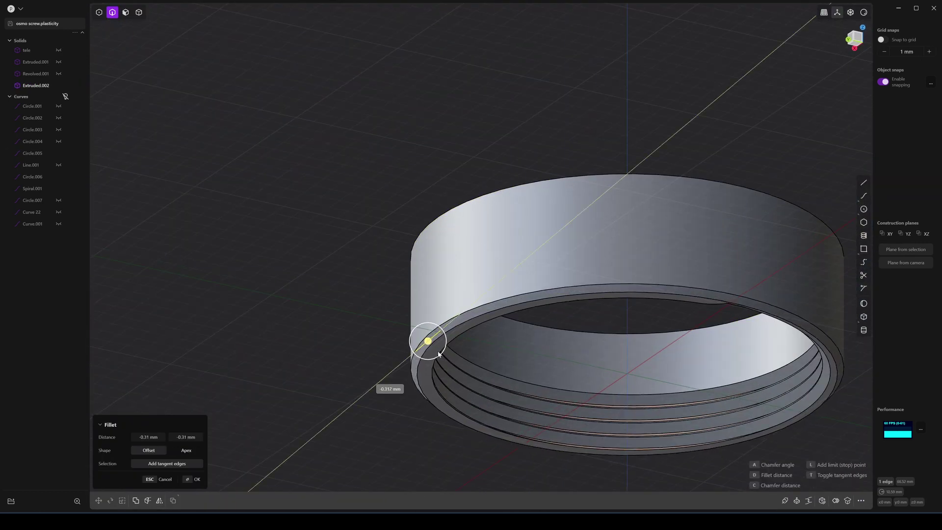
pyautogui.press('Return')
pyautogui.moveTo(351, 349); pyautogui.dragTo(412, 170, button='middle')
pyautogui.scroll(-3, 412, 170)
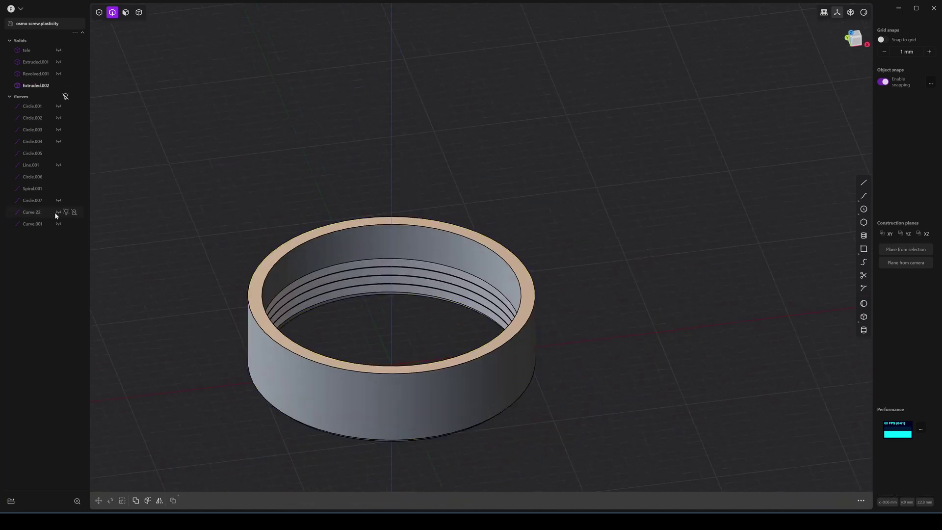
# Step: Show the curves group again and reveal Circle.003 and Circle.004
pyautogui.click(58, 118)
pyautogui.scroll(-3, 288, 168)
pyautogui.moveTo(255, 127); pyautogui.dragTo(274, 187, button='middle')
pyautogui.click(65, 96)
pyautogui.click(58, 118)
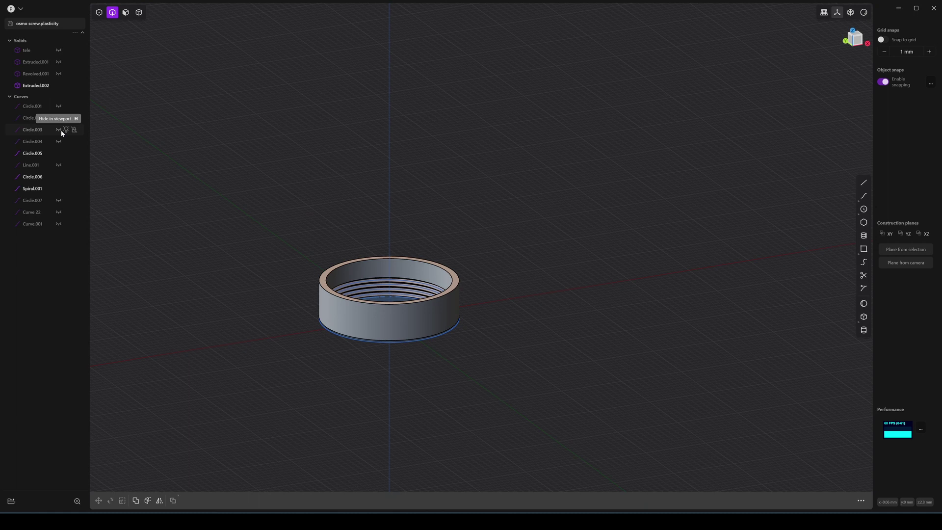
pyautogui.click(58, 130)
pyautogui.click(58, 142)
# Step: Extrude the larger circle above the ring downward into a cylinder
pyautogui.click(125, 12)
pyautogui.scroll(2, 314, 161)
pyautogui.click(314, 161)
pyautogui.press('e')
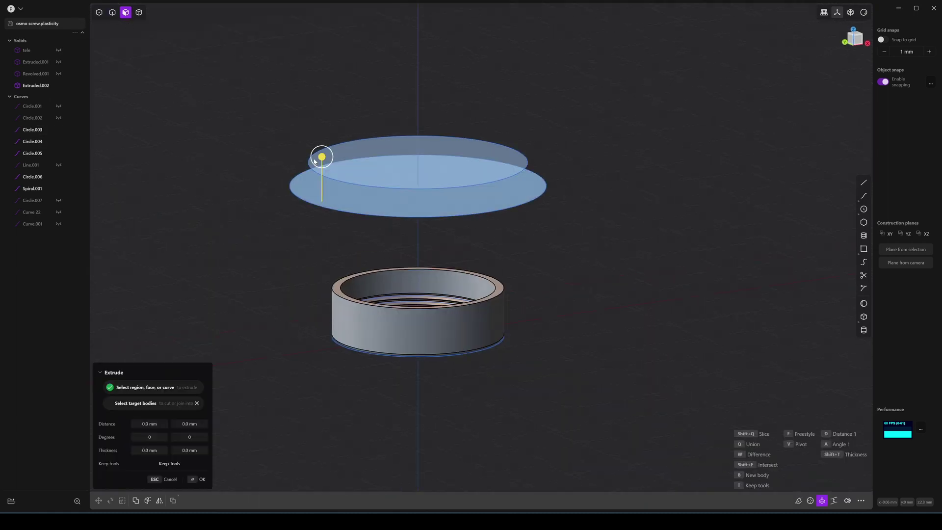
pyautogui.moveTo(315, 161); pyautogui.dragTo(313, 204)
pyautogui.click(301, 309)
# Step: Extrude the smaller upper circle downward through the large cylinder, and hide all curves
pyautogui.click(345, 154)
pyautogui.press('e')
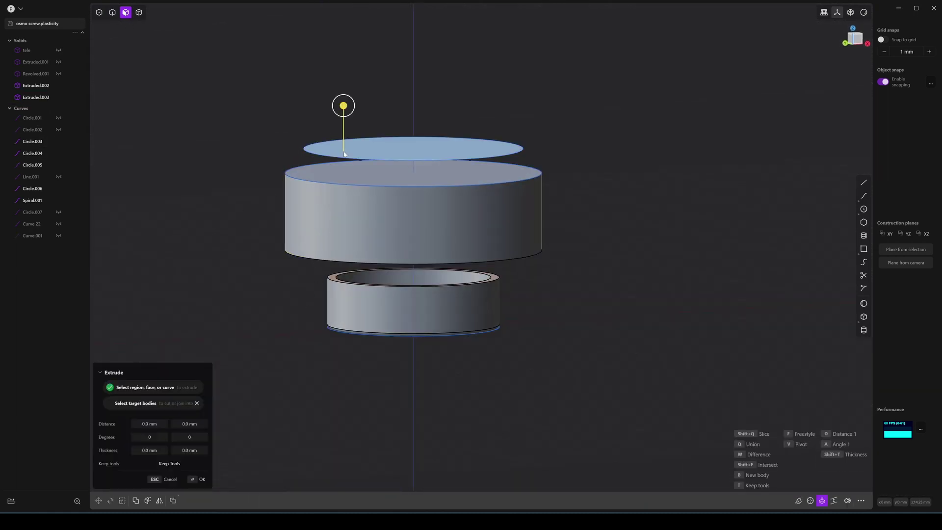
pyautogui.moveTo(345, 154); pyautogui.dragTo(343, 162)
pyautogui.press('Return')
pyautogui.click(66, 120)
# Step: Offset the large cylinder's exposed top face upward
pyautogui.moveTo(274, 221); pyautogui.dragTo(284, 236, button='middle')
pyautogui.click(294, 205)
pyautogui.press('o')
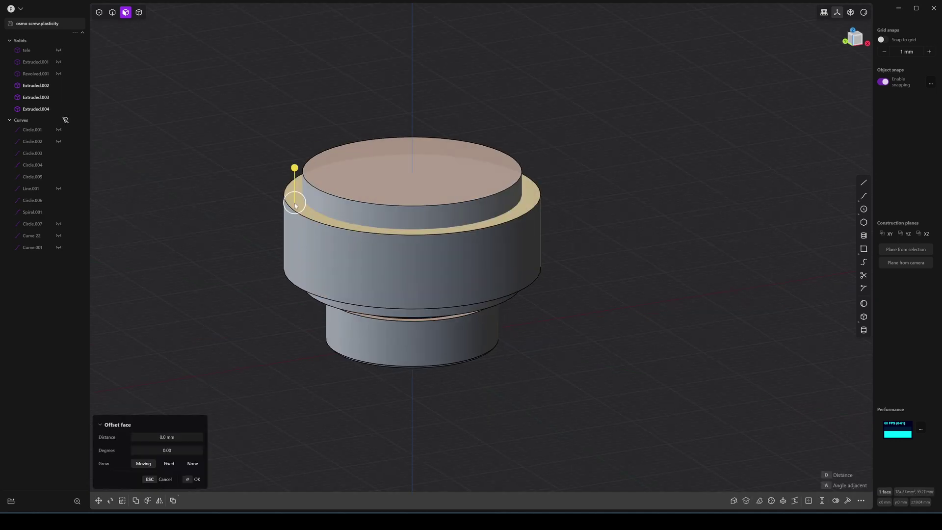
pyautogui.moveTo(294, 205); pyautogui.dragTo(294, 152)
pyautogui.press('Return')
# Step: Subtract the inner cylinder from the large cylinder to hollow out the adapter's upper body
pyautogui.moveTo(204, 175); pyautogui.dragTo(183, 292, button='middle')
pyautogui.click(139, 12)
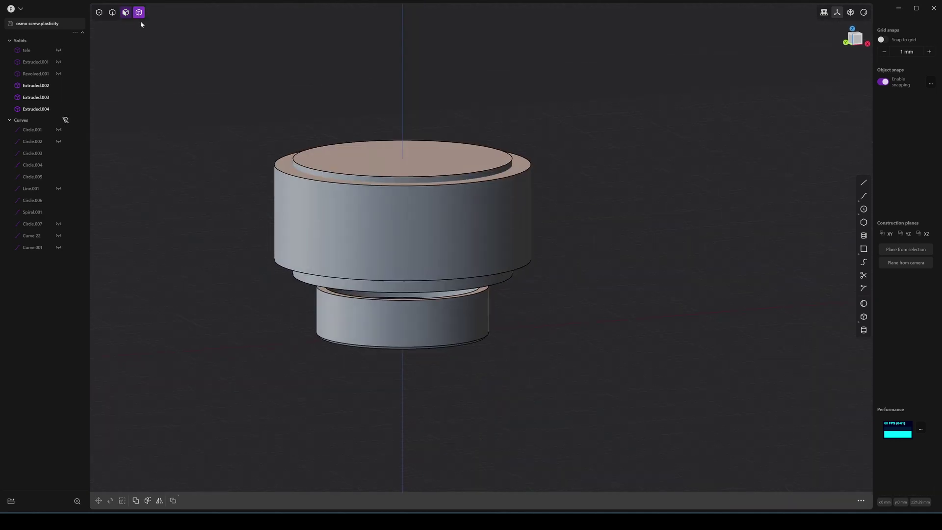
pyautogui.click(402, 225)
pyautogui.keyDown('shift'); pyautogui.click(403, 158); pyautogui.keyUp('shift')
pyautogui.press('-')
pyautogui.moveTo(314, 147); pyautogui.dragTo(131, 98, button='middle')
pyautogui.press('Return')
pyautogui.press('3')
pyautogui.click(270, 319)
pyautogui.press('o')
pyautogui.press('Escape')
# Step: Delete the facing faces between the upper body and the threaded ring to open both bodies
pyautogui.click(331, 302)
pyautogui.press('o')
pyautogui.moveTo(258, 410); pyautogui.dragTo(472, 295, button='middle')
pyautogui.press('Escape')
pyautogui.press('Delete')
pyautogui.scroll(3, 277, 326)
pyautogui.scroll(-3, 277, 325)
# Step: Loft surfaces between the open edges of the upper body and the threaded ring
pyautogui.press('2')
pyautogui.click(292, 298)
pyautogui.press('l')
pyautogui.press('Return')
pyautogui.hotkey('ctrl', 'z')
pyautogui.press('Return')
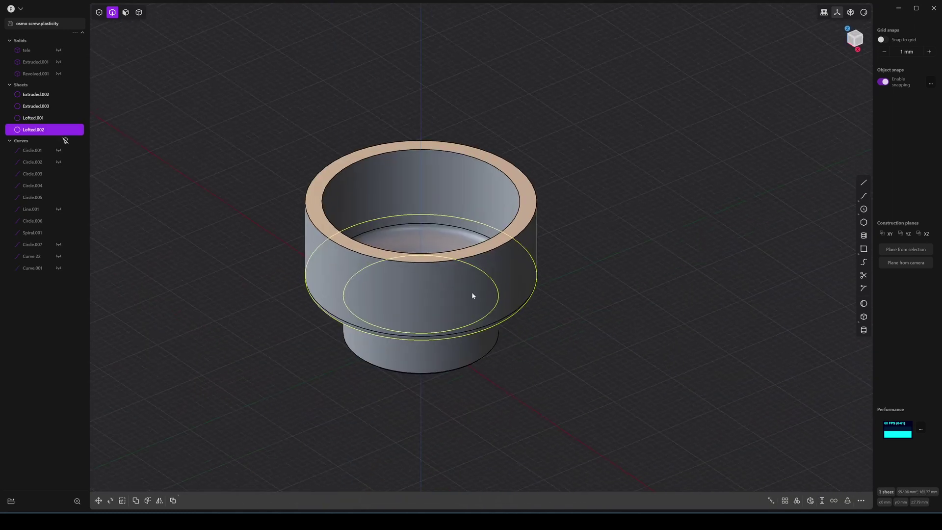
pyautogui.press('Escape')
# Step: Start an Offset Face operation on the adapter
pyautogui.press('3')
pyautogui.click(270, 98)
pyautogui.press('o')
pyautogui.moveTo(269, 98); pyautogui.dragTo(637, 91, button='middle')
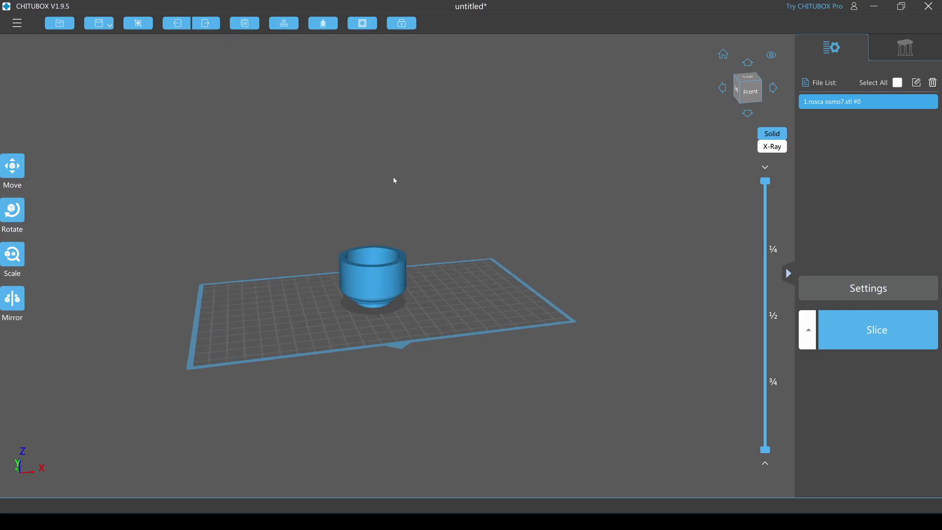
# Step: Switch to CHITUBOX and turn the adapter model upside down by rotating it about -173° around X
pyautogui.moveTo(395, 180); pyautogui.dragTo(343, 284, button='right')
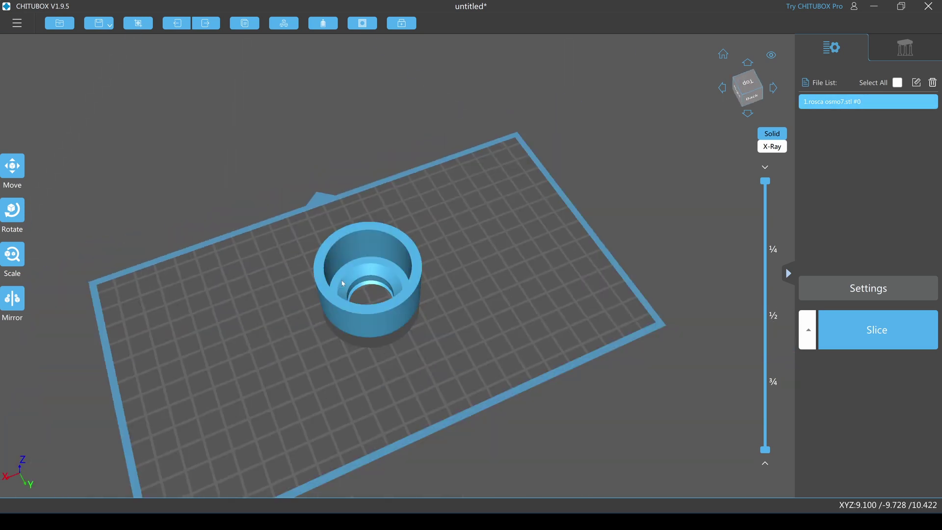
pyautogui.click(12, 210)
pyautogui.moveTo(368, 265); pyautogui.dragTo(368, 337)
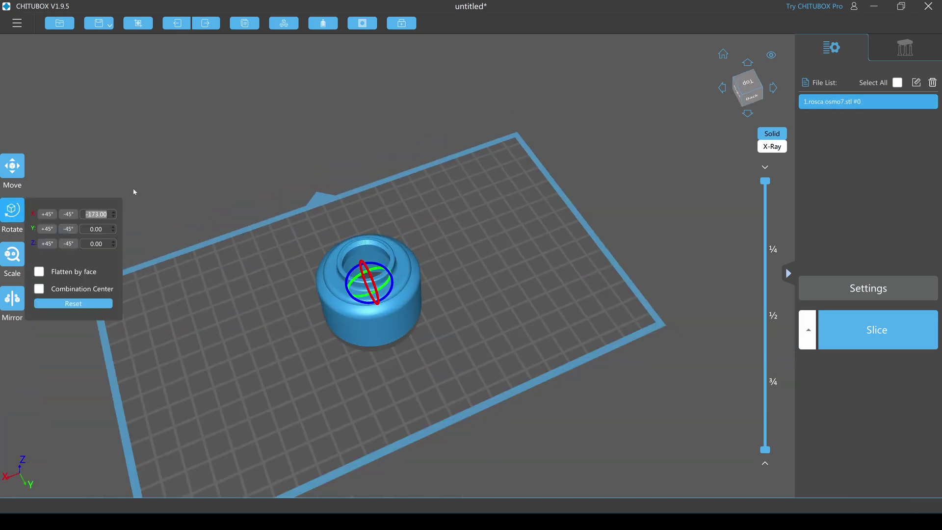
pyautogui.click(221, 264)
pyautogui.moveTo(221, 265); pyautogui.dragTo(244, 309, button='right')
pyautogui.scroll(3, 292, 276)
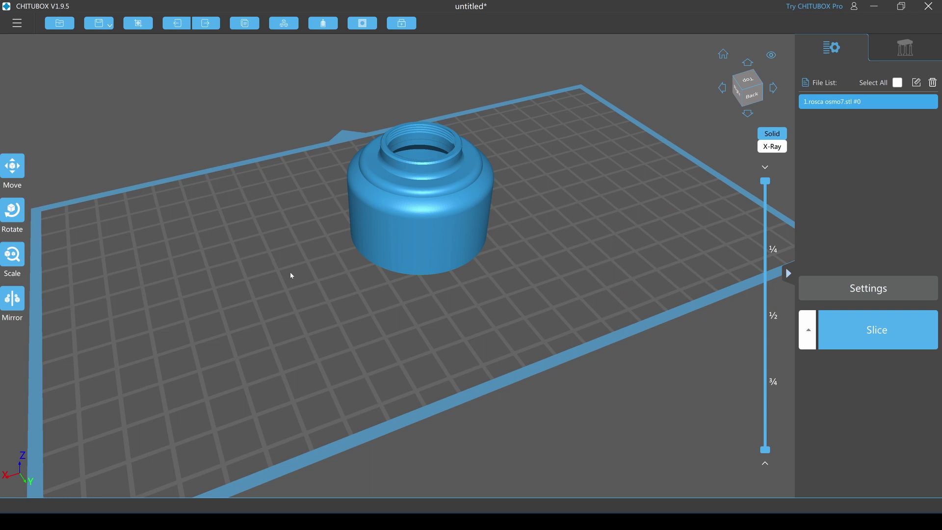
# Step: Slice the rotated adapter model for printing
pyautogui.click(876, 329)
pyautogui.moveTo(780, 148); pyautogui.dragTo(787, 169)
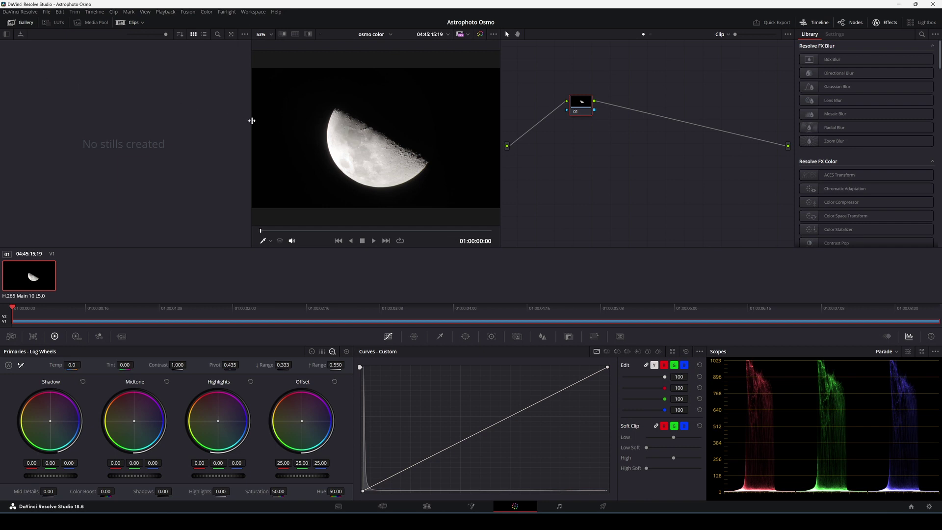
# Step: Switch to DaVinci Resolve, widen the viewer by narrowing the gallery, and move node 01 lower in the graph
pyautogui.moveTo(250, 119); pyautogui.dragTo(74, 120)
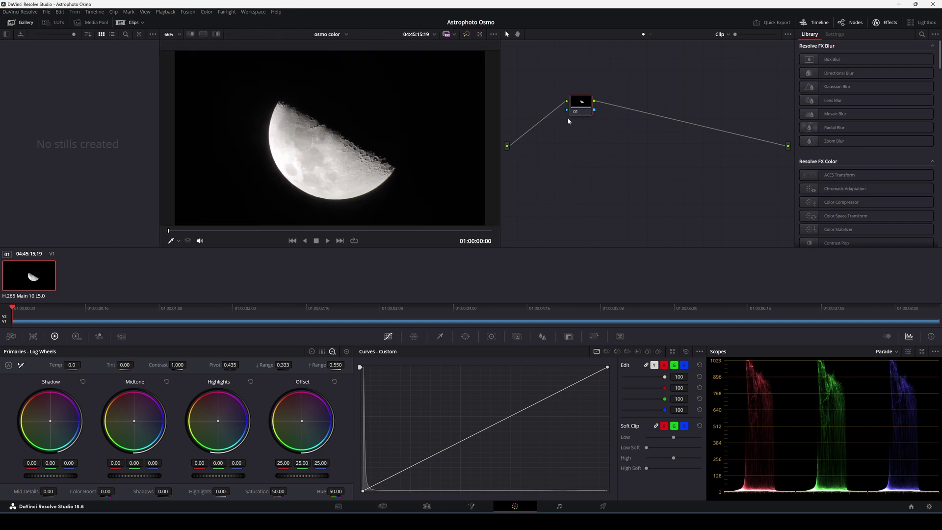
pyautogui.moveTo(579, 107); pyautogui.dragTo(574, 139)
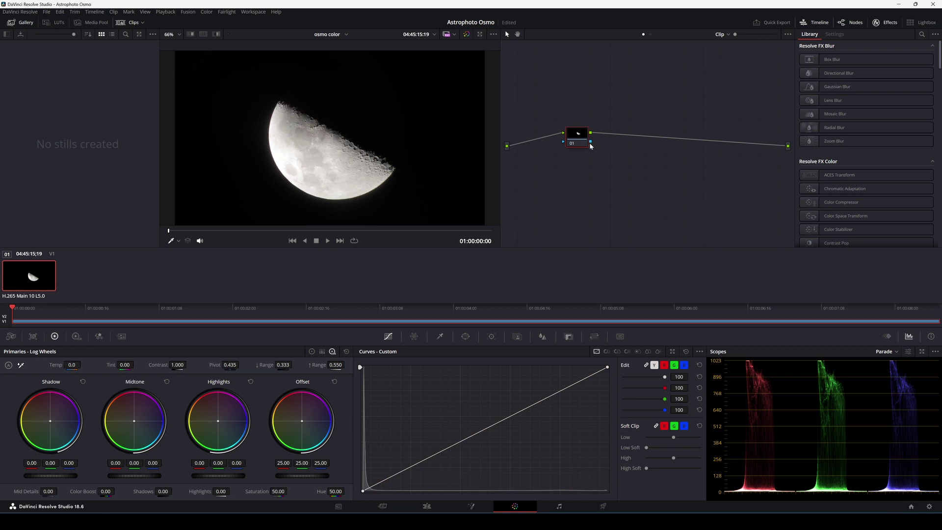
# Step: Add a corrector node, insert it into the connection after node 01, and align the two nodes
pyautogui.rightClick(619, 146)
pyautogui.moveTo(640, 159)
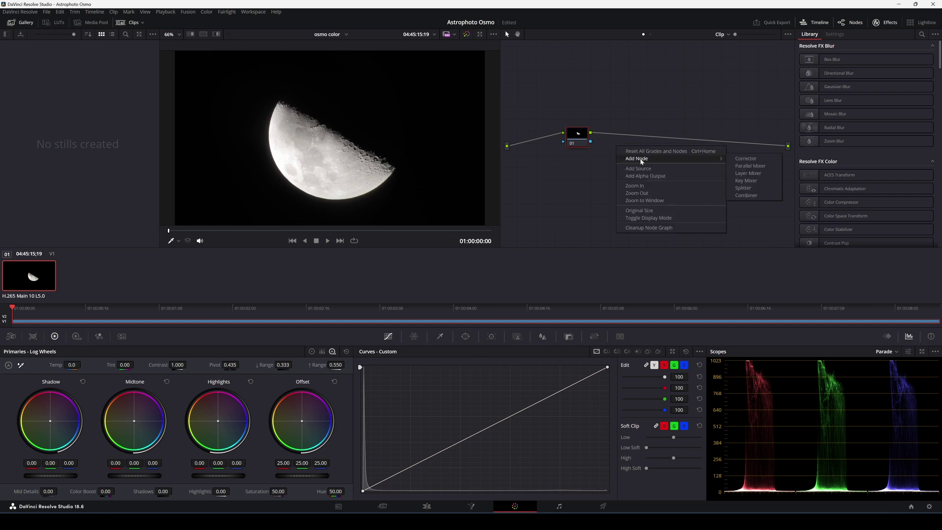
pyautogui.click(751, 167)
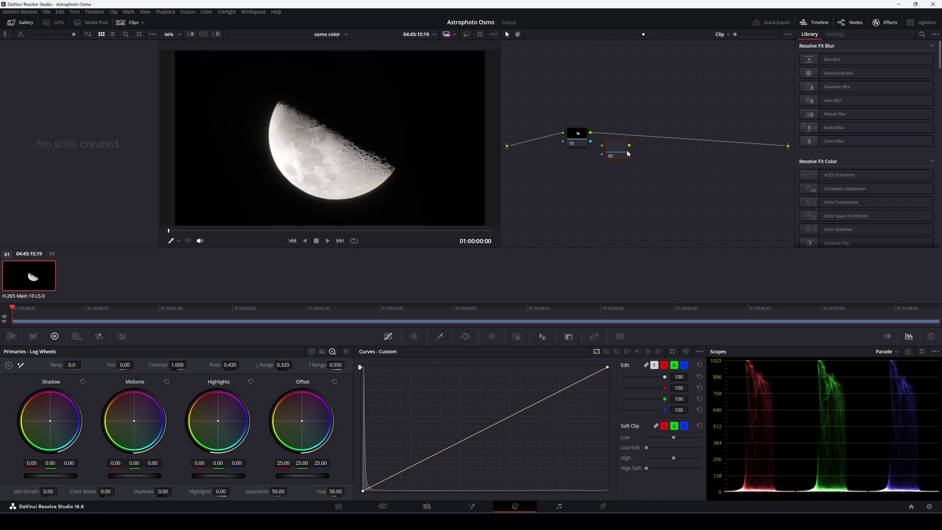
pyautogui.moveTo(628, 153); pyautogui.dragTo(650, 137)
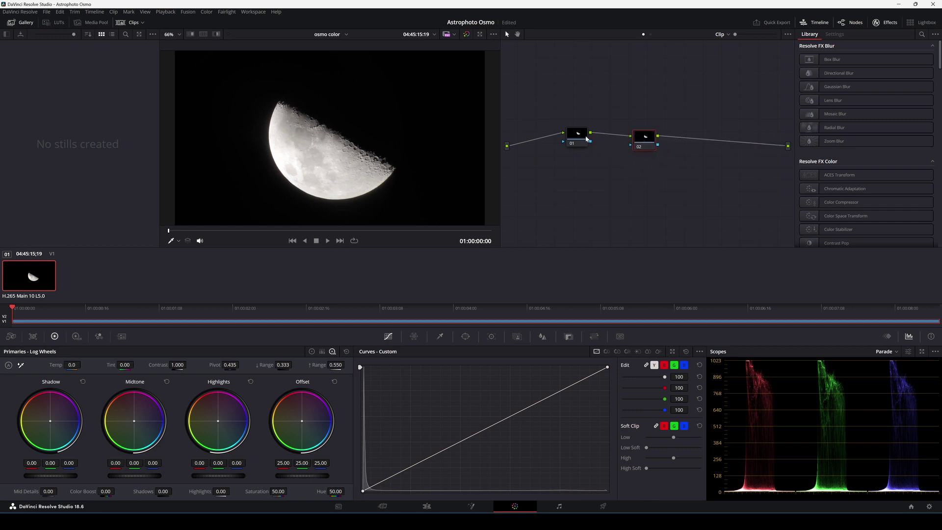
pyautogui.moveTo(587, 135); pyautogui.dragTo(590, 140)
pyautogui.click(644, 142)
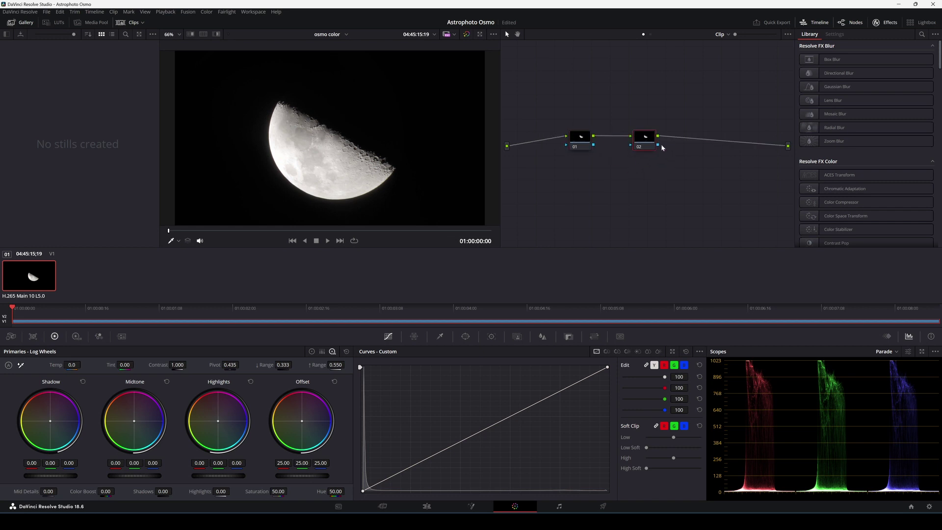
# Step: Set Mid Details on node 02 to 86.50 while viewing the moon's craters close up
pyautogui.scroll(8, 424, 164)
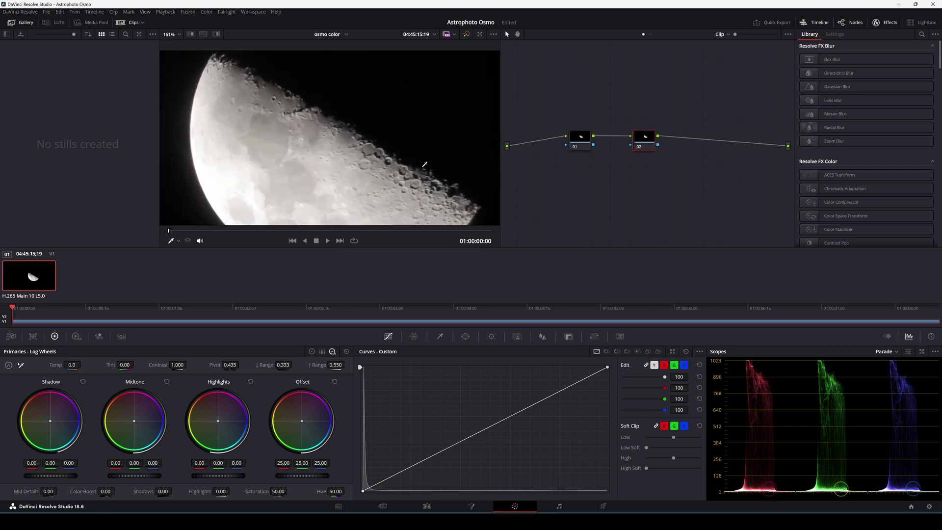
pyautogui.moveTo(425, 164); pyautogui.dragTo(442, 109, button='middle')
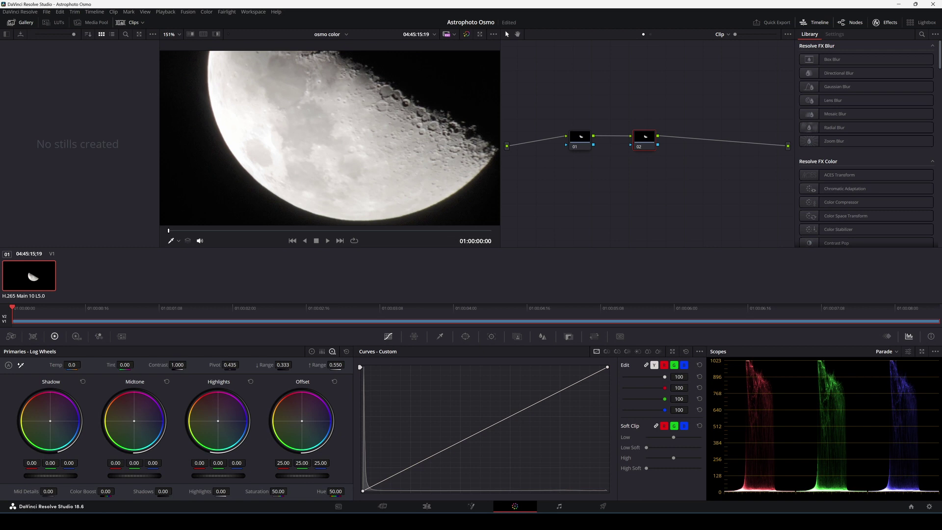
pyautogui.moveTo(48, 491); pyautogui.dragTo(59, 491)
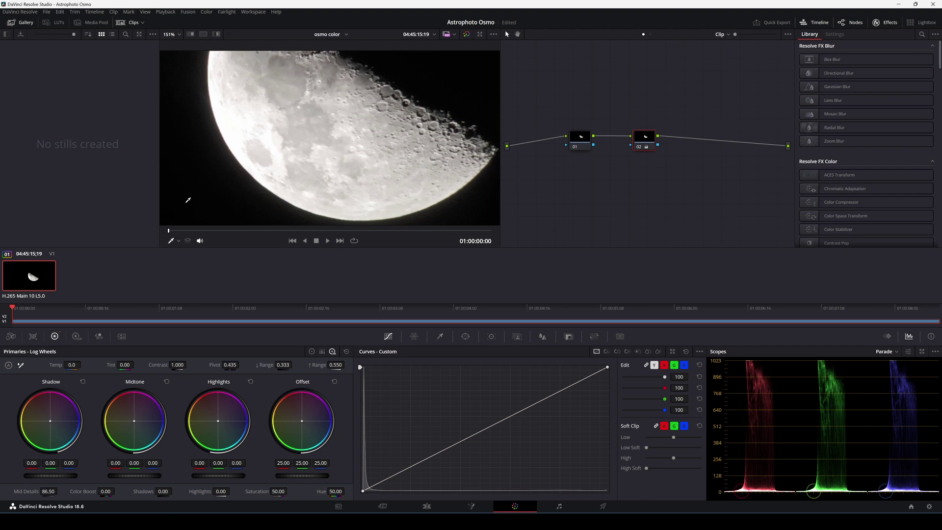
# Step: Toggle node 02 off and on to compare the image, and move the node closer to node 01
pyautogui.click(638, 150)
pyautogui.click(637, 150)
pyautogui.click(637, 149)
pyautogui.click(637, 150)
pyautogui.moveTo(637, 149); pyautogui.dragTo(618, 141)
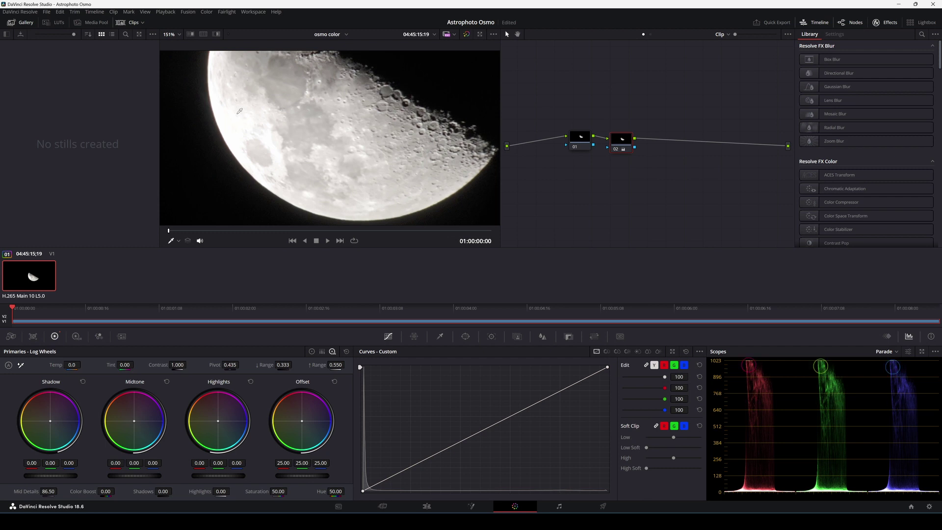
# Step: Add a third corrector node and insert it into the connection after node 02
pyautogui.rightClick(667, 168)
pyautogui.moveTo(700, 181)
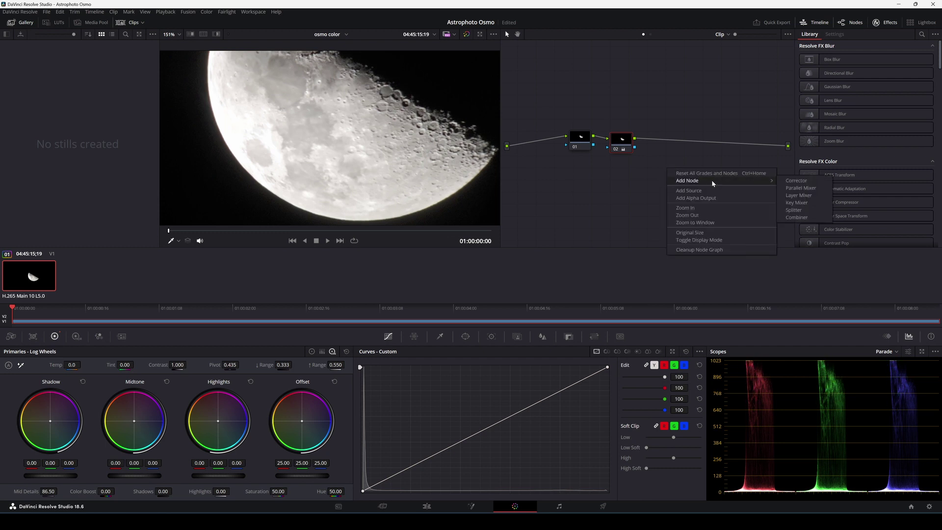
pyautogui.click(794, 188)
pyautogui.moveTo(646, 206); pyautogui.dragTo(677, 170)
# Step: Set Highlights on node 03 to -100
pyautogui.scroll(5, 487, 157)
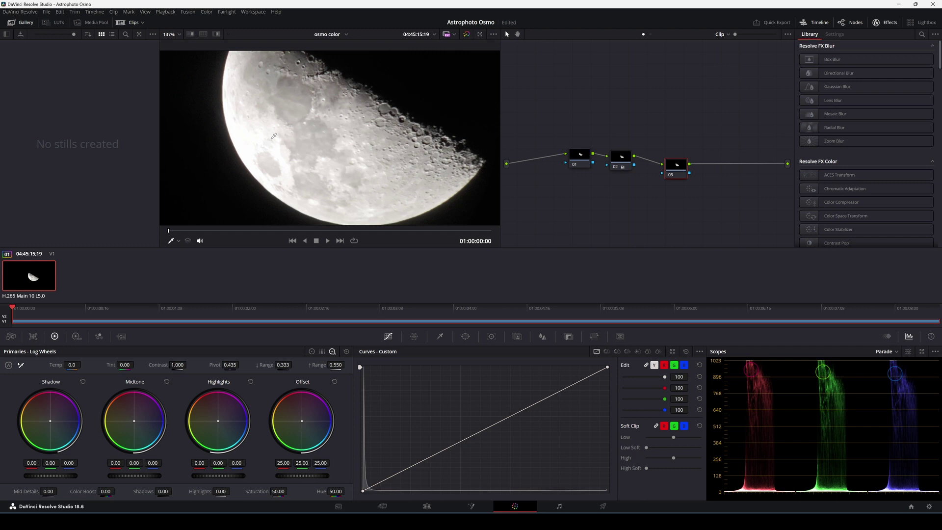
pyautogui.moveTo(220, 491); pyautogui.dragTo(231, 491)
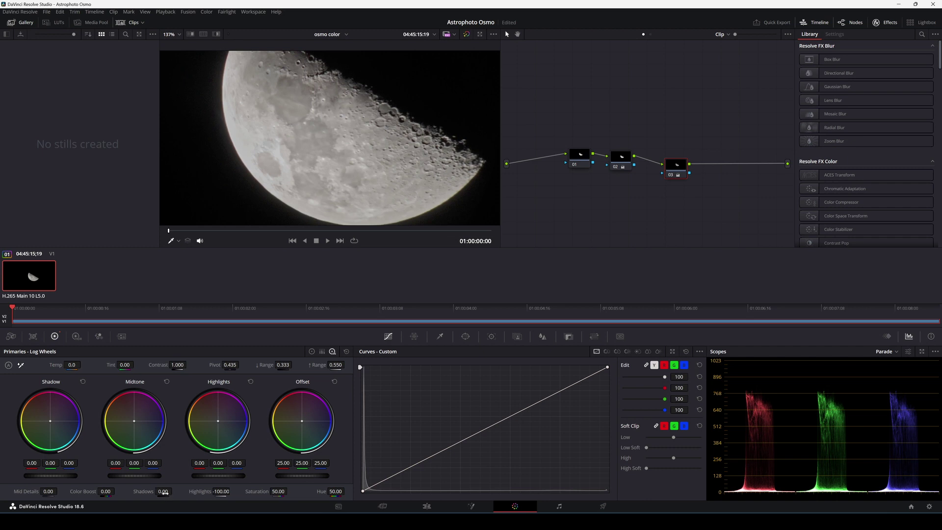
# Step: Set Shadows on node 03 to -100 and Contrast to 1.276
pyautogui.moveTo(164, 492); pyautogui.dragTo(174, 491)
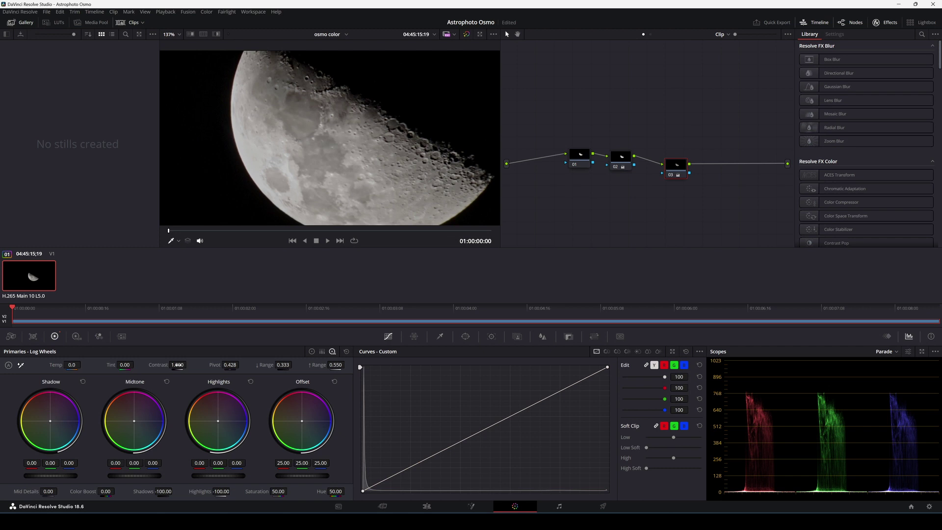
pyautogui.moveTo(177, 364); pyautogui.dragTo(206, 364)
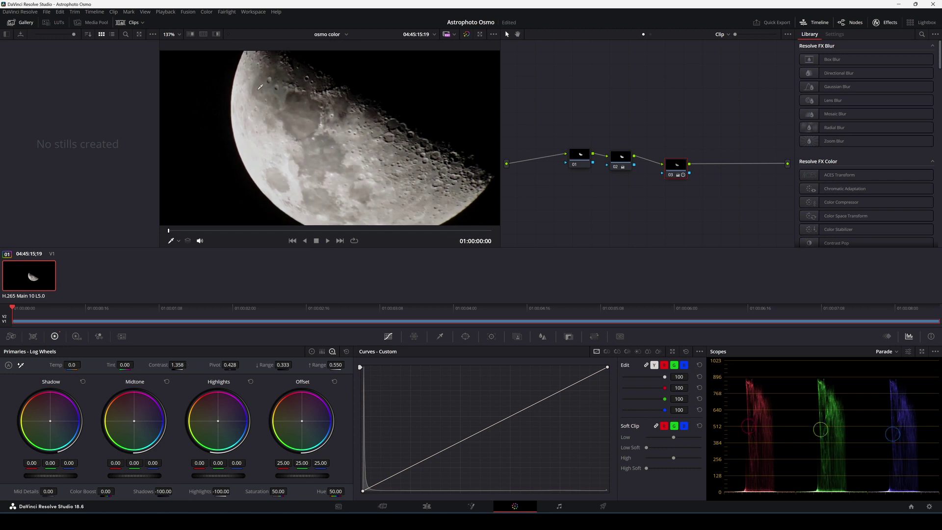
pyautogui.scroll(5, 261, 86)
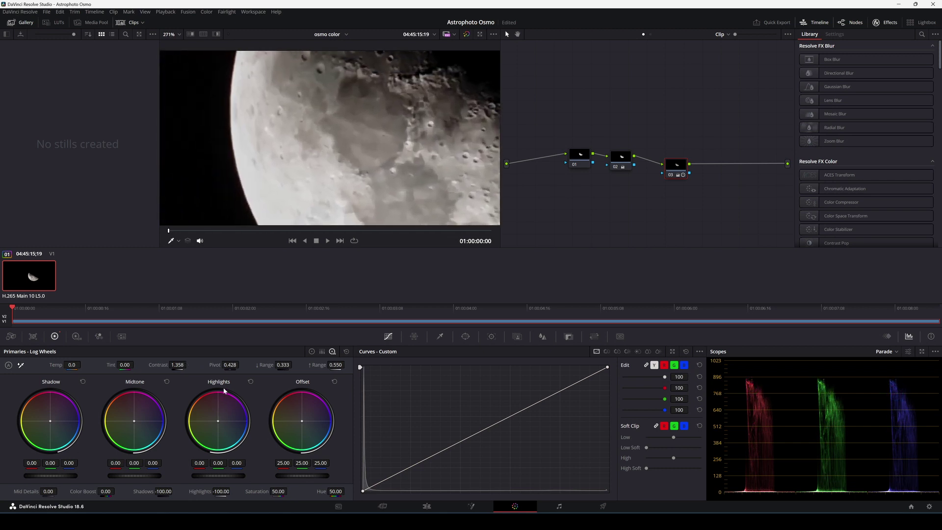
pyautogui.moveTo(182, 366); pyautogui.dragTo(177, 360)
pyautogui.scroll(-4, 382, 145)
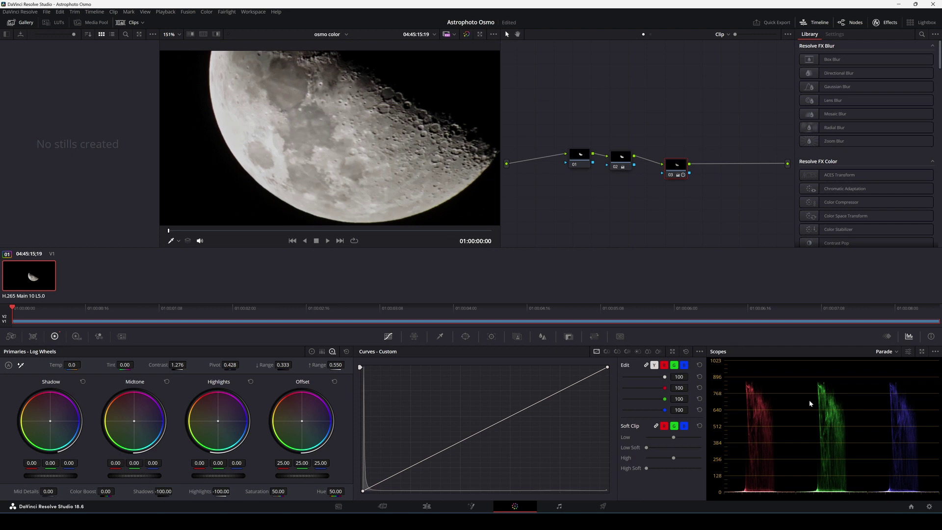
# Step: Set Color Boost on node 03 to 86 and cool the Temp to -1520
pyautogui.write('-300')
pyautogui.press('Return')
pyautogui.scroll(-4, 83, 364)
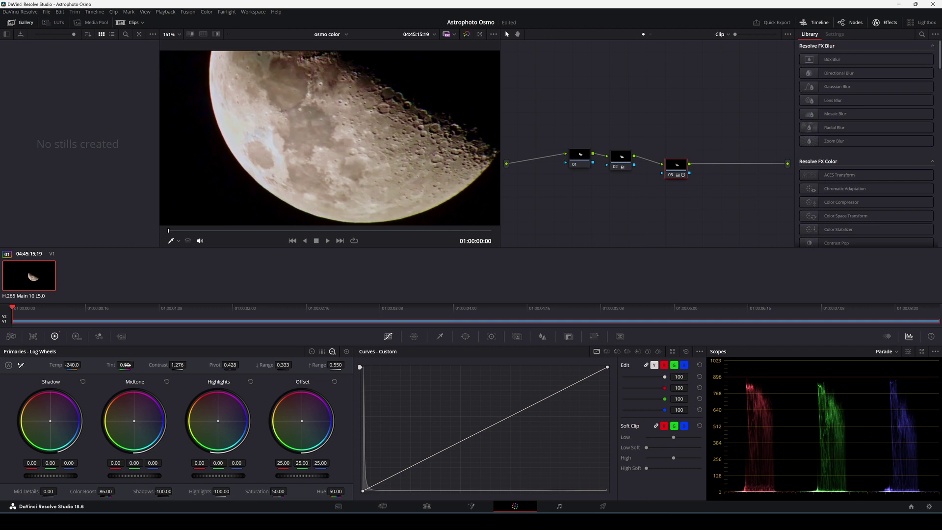
pyautogui.hotkey('ctrl', 's')
pyautogui.moveTo(72, 363)
pyautogui.mouseDown()
pyautogui.moveTo(53, 363)
pyautogui.moveTo(83, 365)
pyautogui.mouseUp()
pyautogui.scroll(-6, 352, 171)
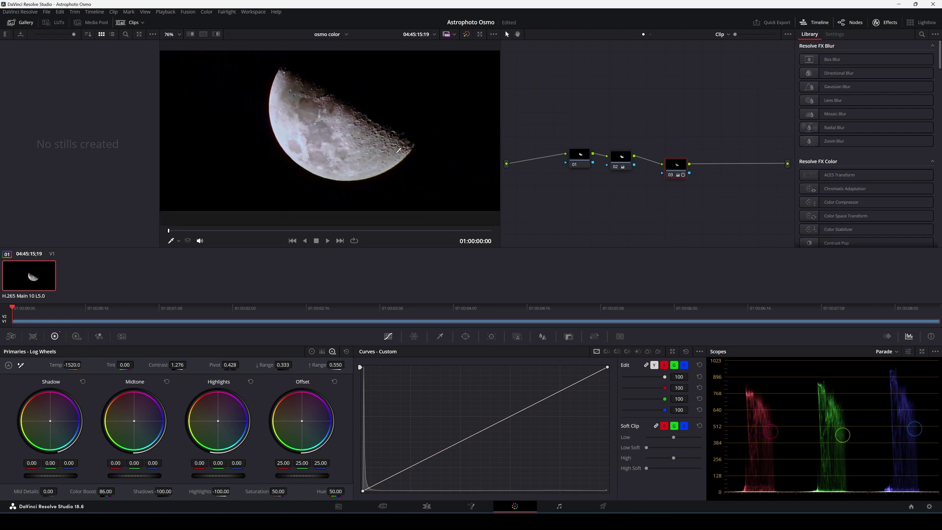
pyautogui.scroll(6, 352, 171)
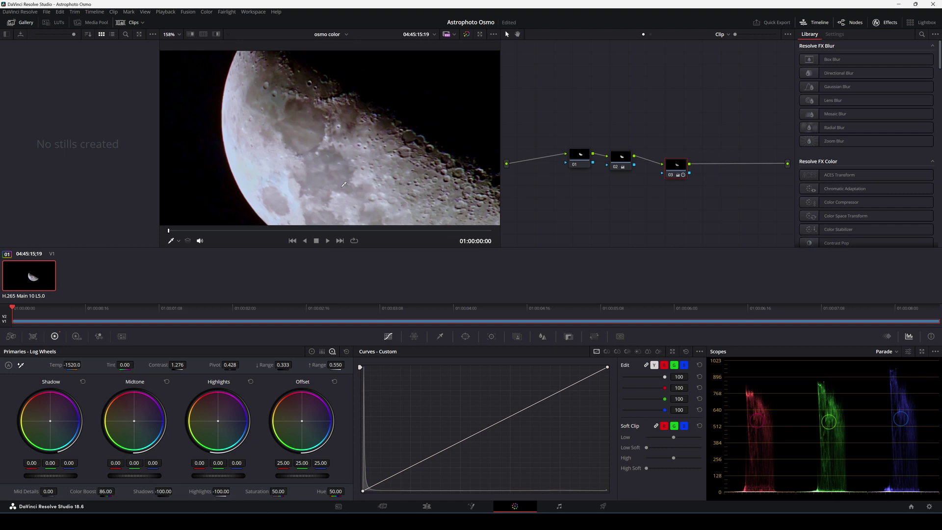
pyautogui.scroll(-2, 335, 172)
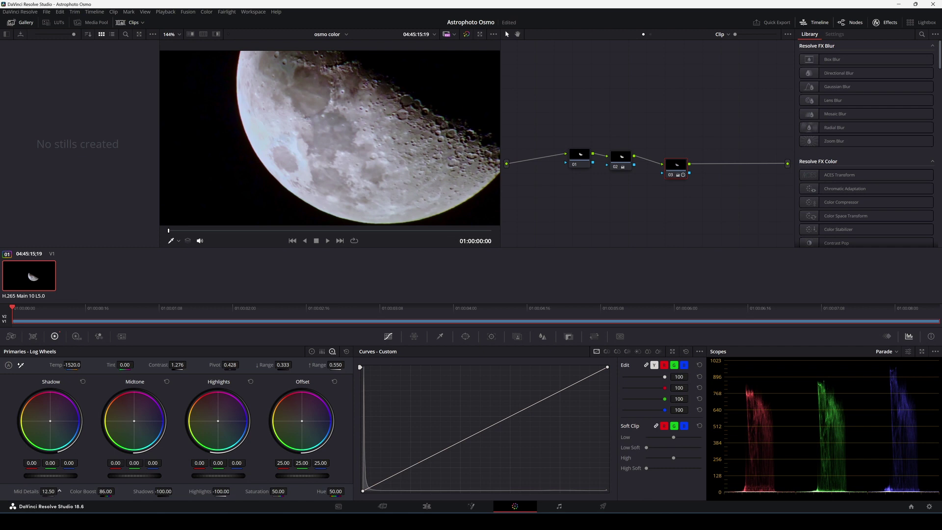
# Step: Set Mid Details on node 03 to 60 and play the clip to check the grade
pyautogui.moveTo(59, 491); pyautogui.dragTo(59, 491)
pyautogui.scroll(-5, 382, 173)
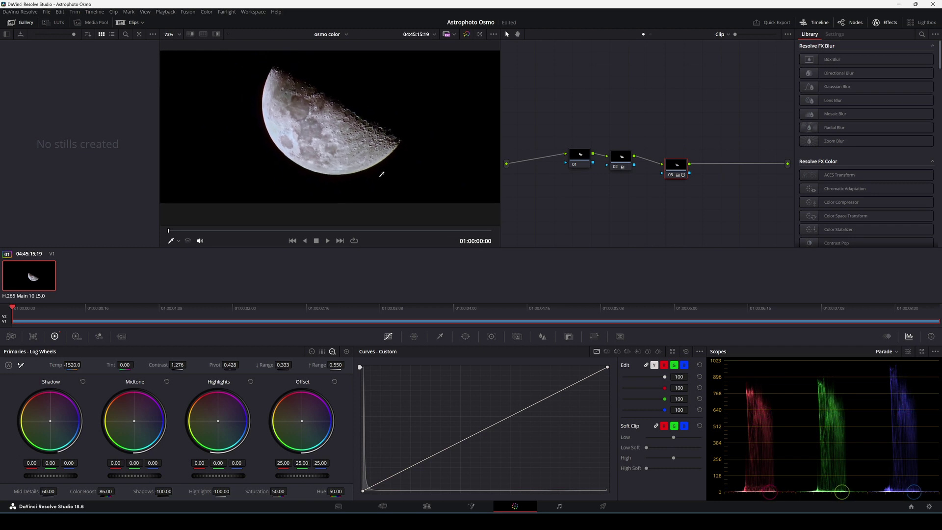
pyautogui.scroll(2, 357, 163)
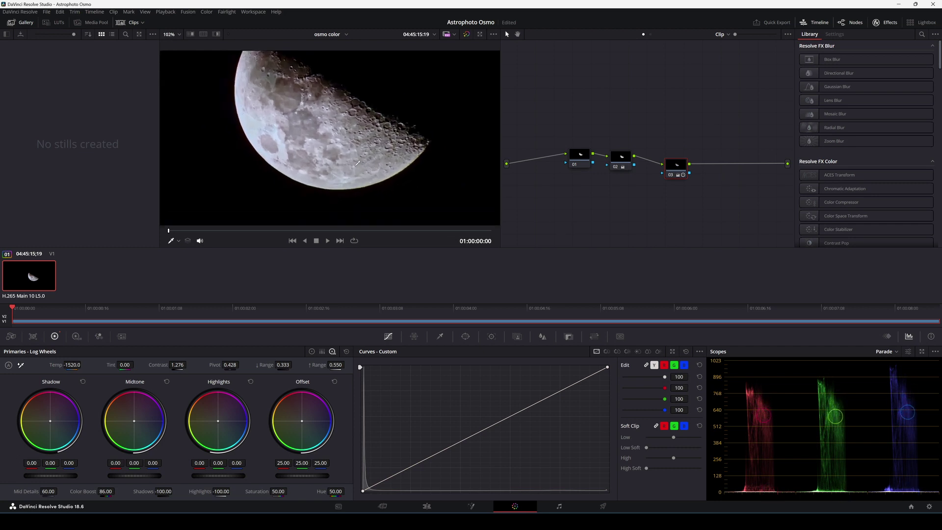
pyautogui.scroll(2, 357, 163)
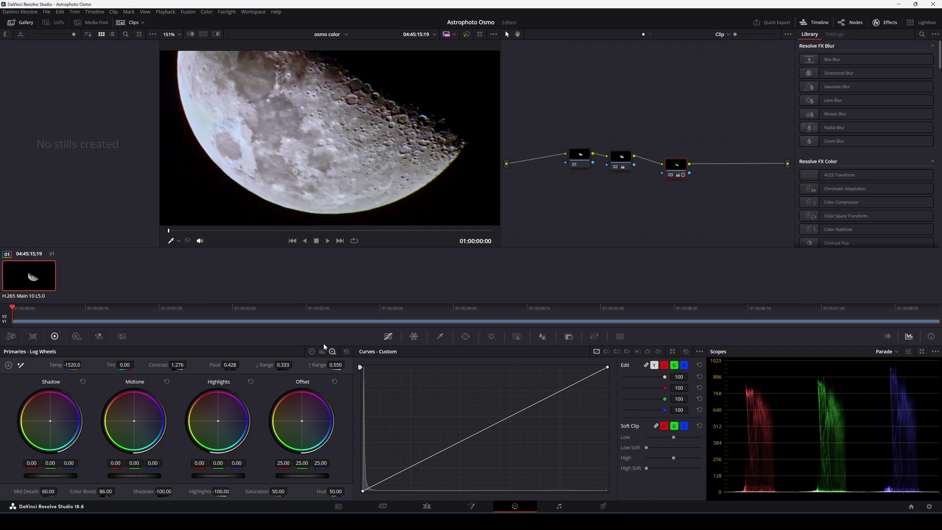
pyautogui.press('space')
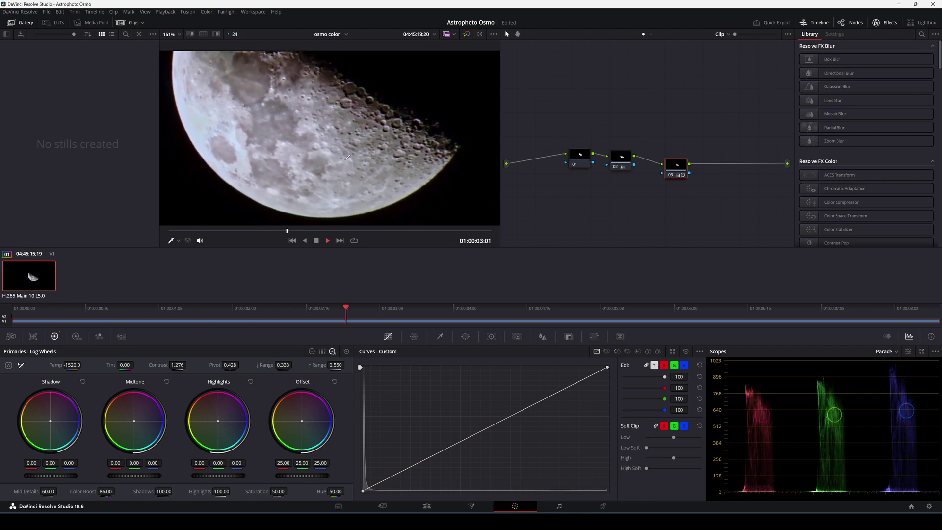
pyautogui.press('space')
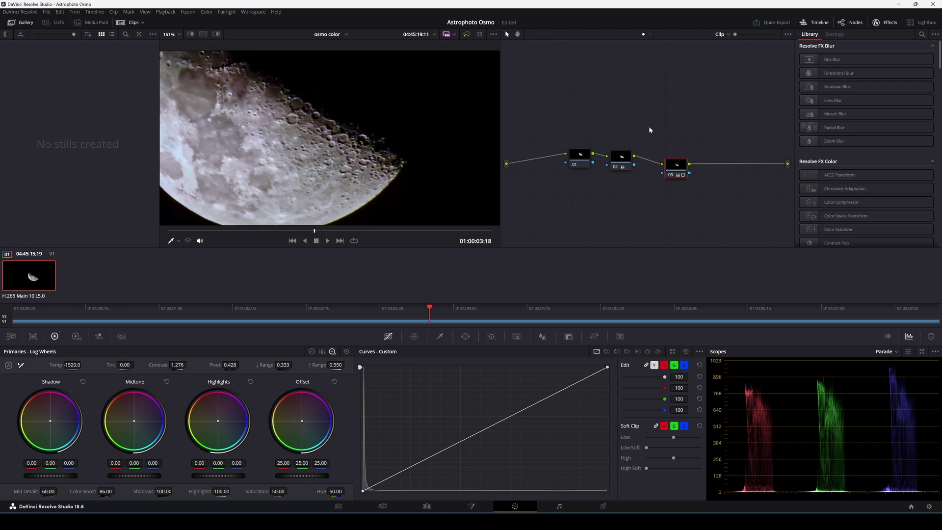
# Step: Add a fourth corrector node after node 03 and apply the Deflicker effect to it
pyautogui.scroll(-1, 875, 152)
pyautogui.scroll(-15, 875, 152)
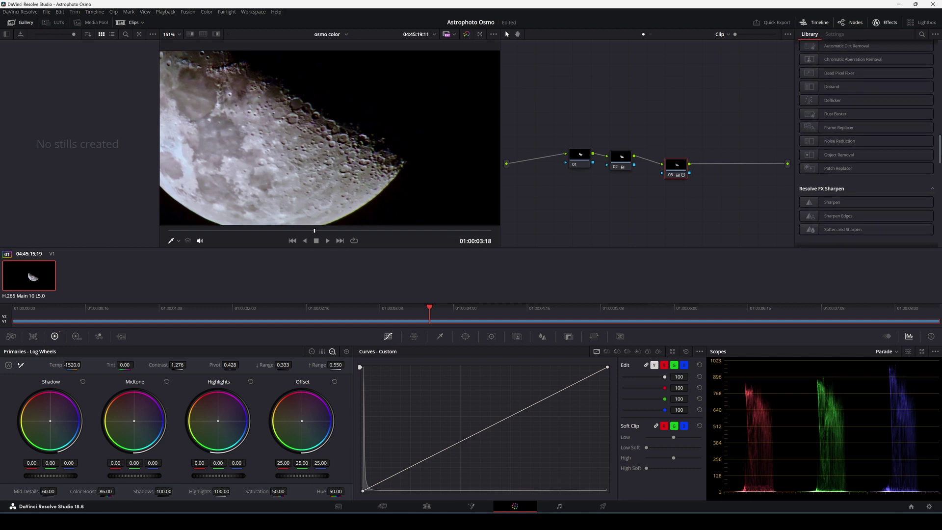
pyautogui.scroll(1, 866, 162)
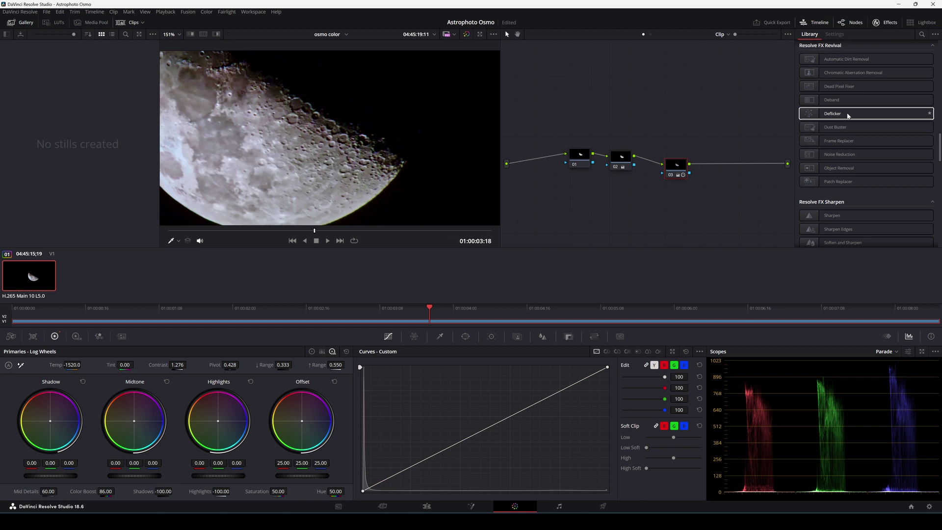
pyautogui.rightClick(708, 172)
pyautogui.moveTo(800, 183)
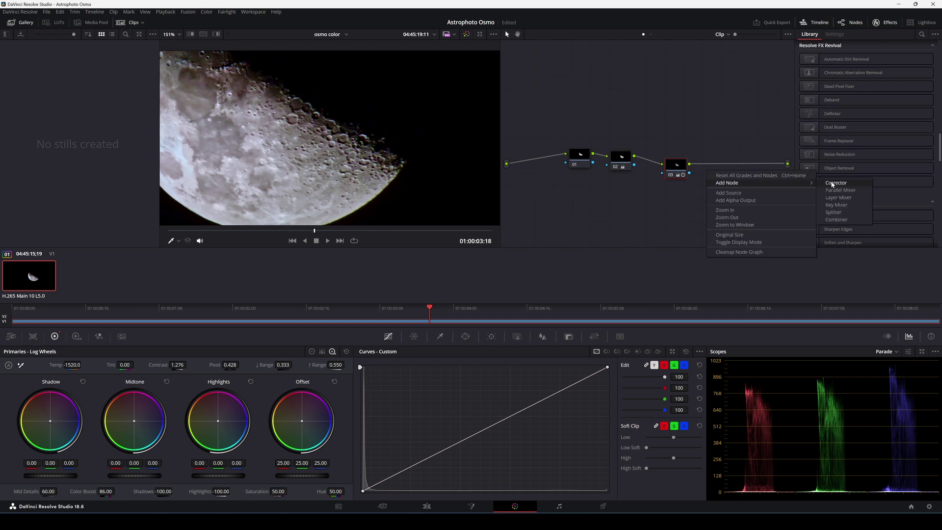
pyautogui.click(839, 184)
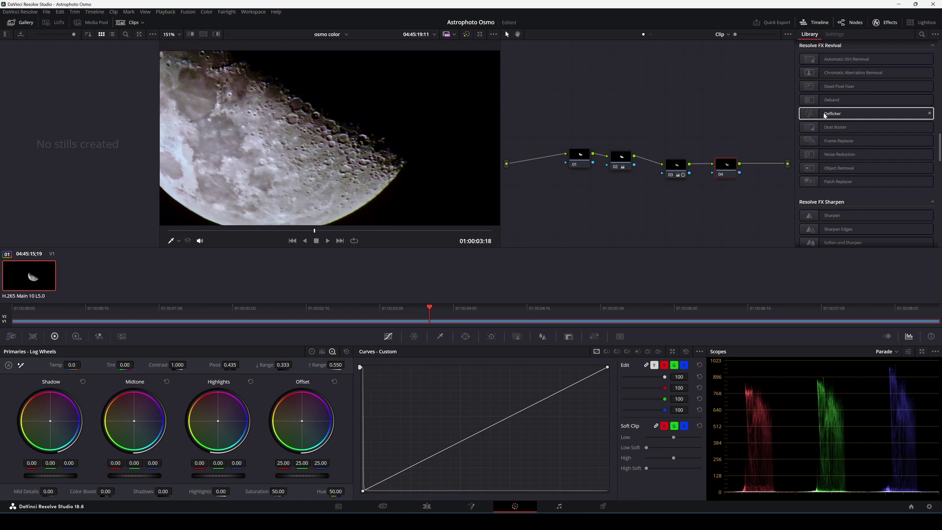
pyautogui.moveTo(825, 116); pyautogui.dragTo(727, 166)
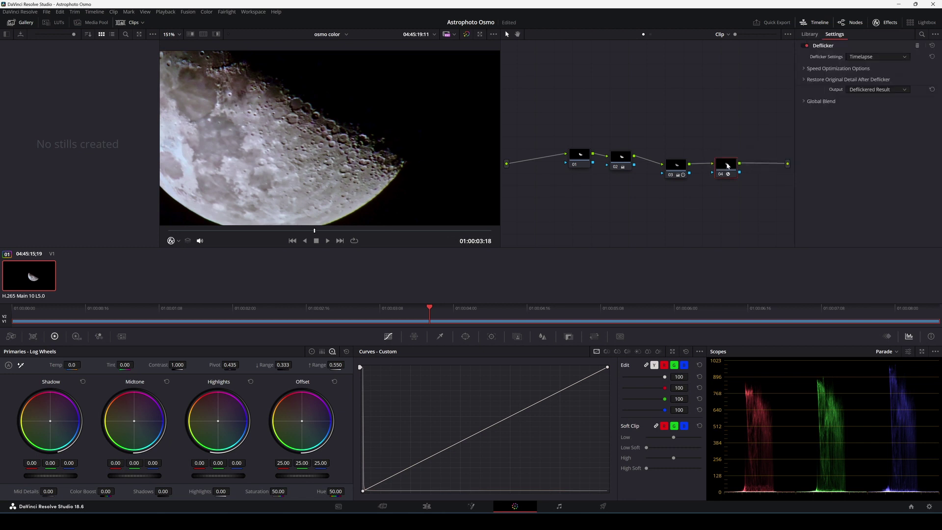
# Step: Switch Deflicker to Advanced Controls with Luma Chroma Same Threshold off, and play back the clip from about two seconds in
pyautogui.click(860, 57)
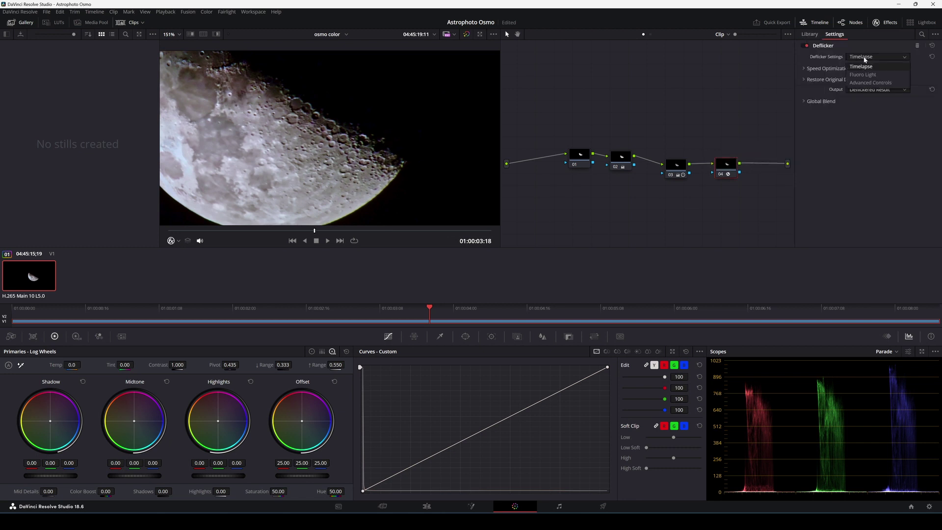
pyautogui.click(863, 84)
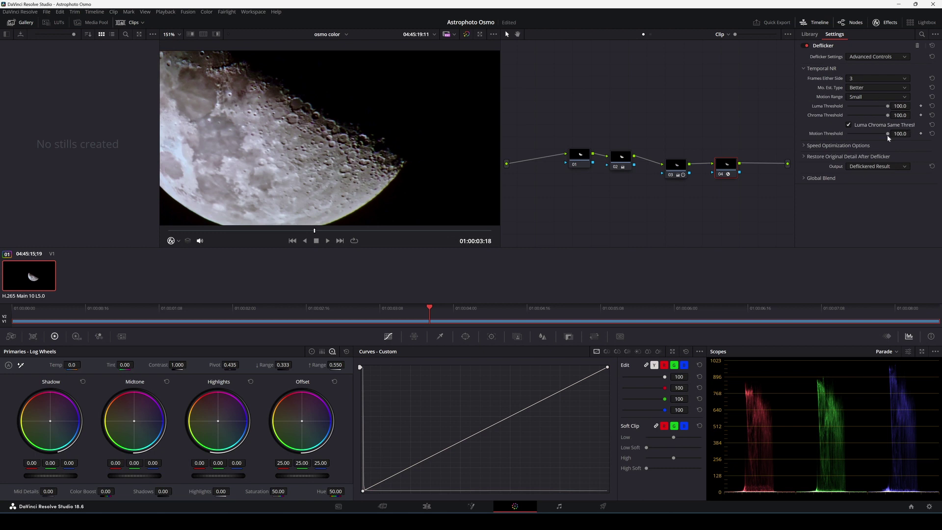
pyautogui.click(805, 147)
pyautogui.moveTo(422, 314); pyautogui.dragTo(244, 314)
pyautogui.press('space')
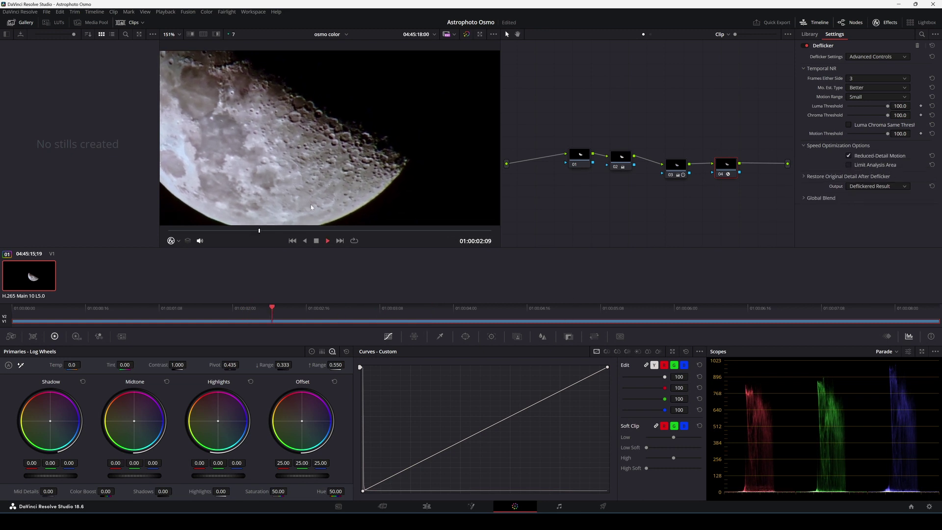
pyautogui.press('space')
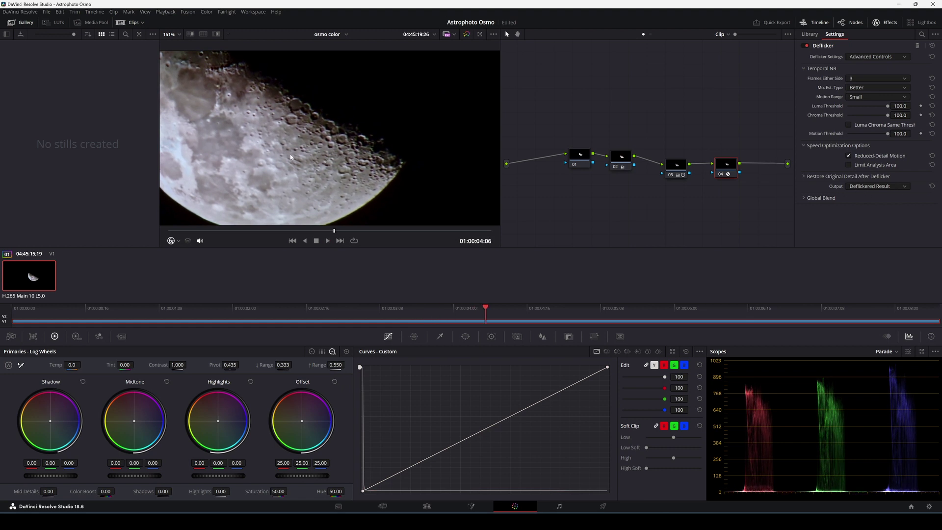
# Step: Set the Deflicker output to Magnified Flicker and play the clip to examine the flicker being removed
pyautogui.click(878, 187)
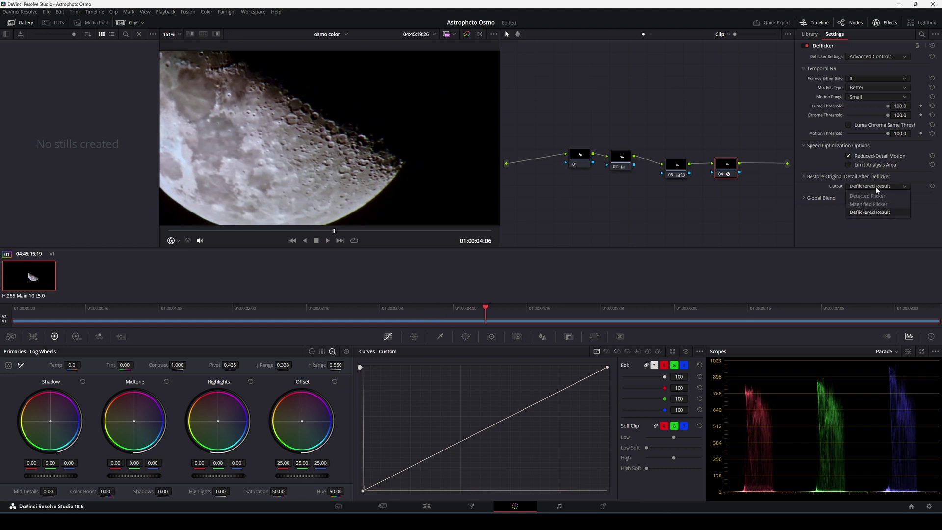
pyautogui.click(867, 204)
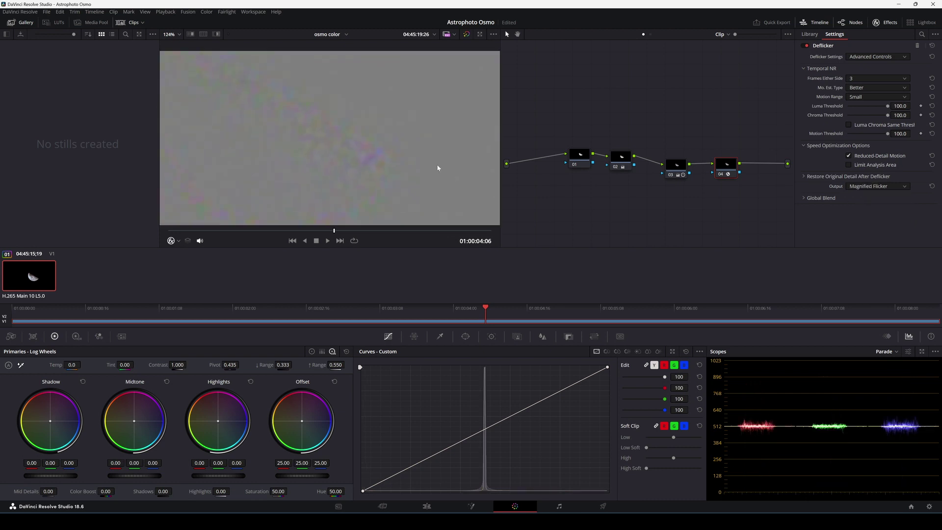
pyautogui.scroll(-1, 361, 149)
pyautogui.scroll(-1, 425, 149)
pyautogui.moveTo(482, 324); pyautogui.dragTo(312, 310)
pyautogui.press('space')
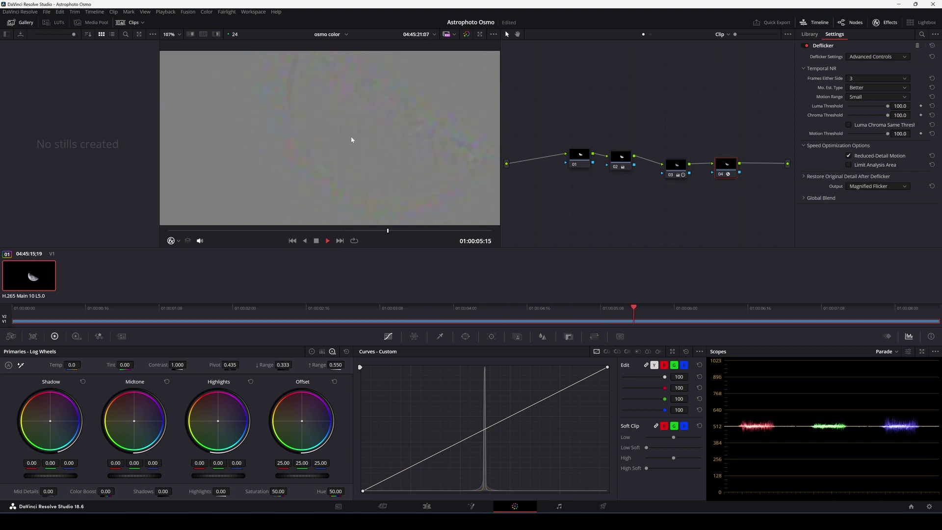
pyautogui.press('space')
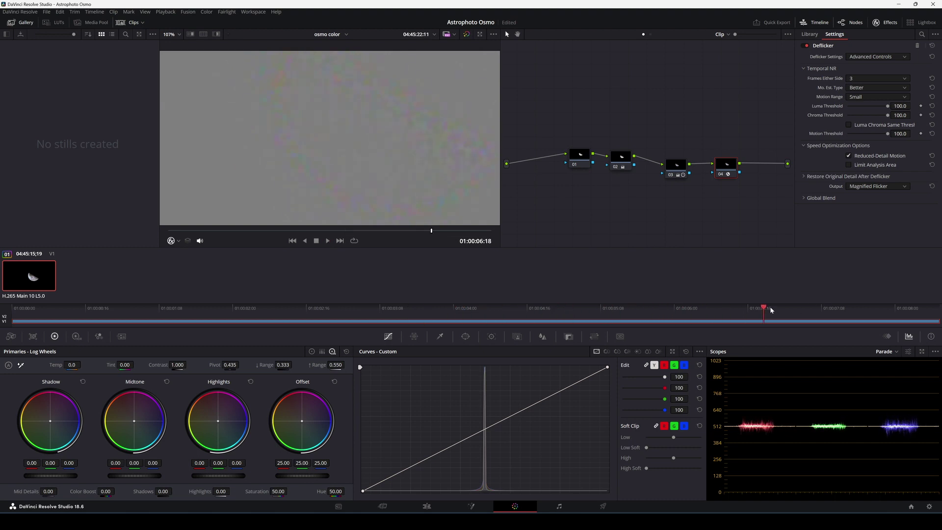
pyautogui.moveTo(769, 309); pyautogui.dragTo(633, 309)
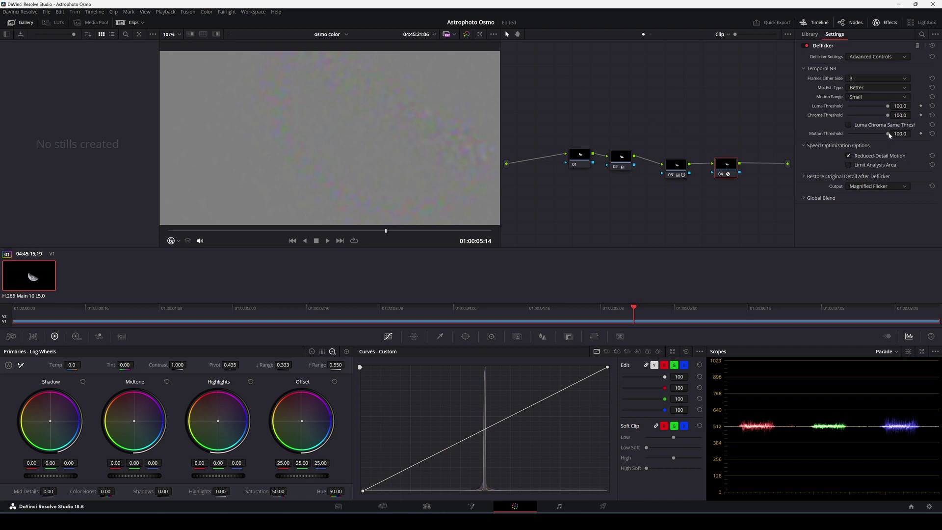
# Step: Set the Deflicker Motion Threshold to 60.5 and turn off Reduced-Detail Motion, checking the flicker view at several frames
pyautogui.moveTo(860, 140); pyautogui.dragTo(858, 140)
pyautogui.moveTo(883, 134); pyautogui.dragTo(862, 139)
pyautogui.moveTo(608, 308); pyautogui.dragTo(389, 307)
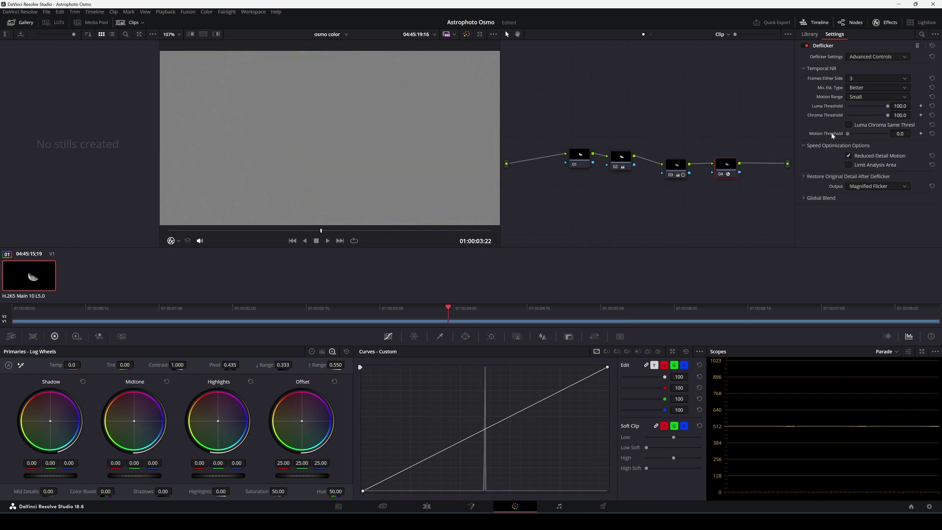
pyautogui.moveTo(845, 133)
pyautogui.mouseDown()
pyautogui.moveTo(899, 140)
pyautogui.moveTo(851, 146)
pyautogui.mouseUp()
pyautogui.moveTo(848, 145); pyautogui.dragTo(862, 146)
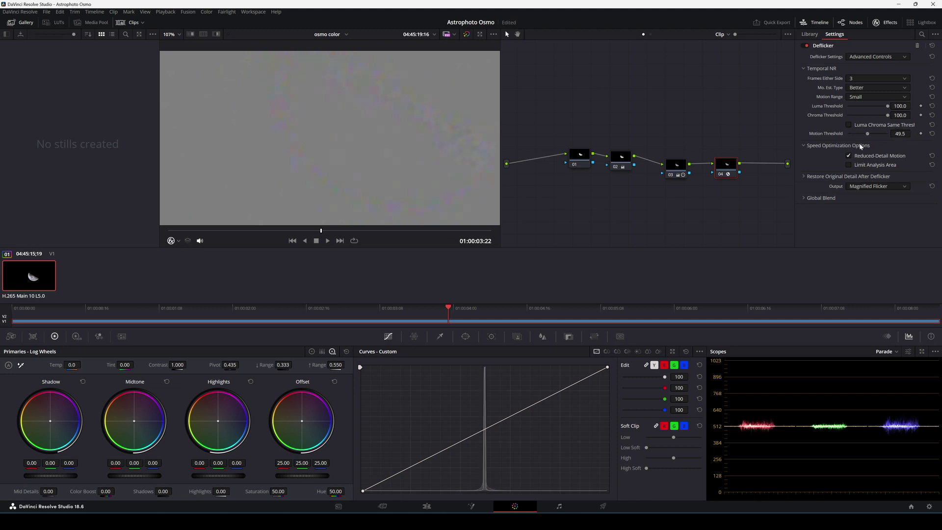
pyautogui.scroll(-3, 390, 192)
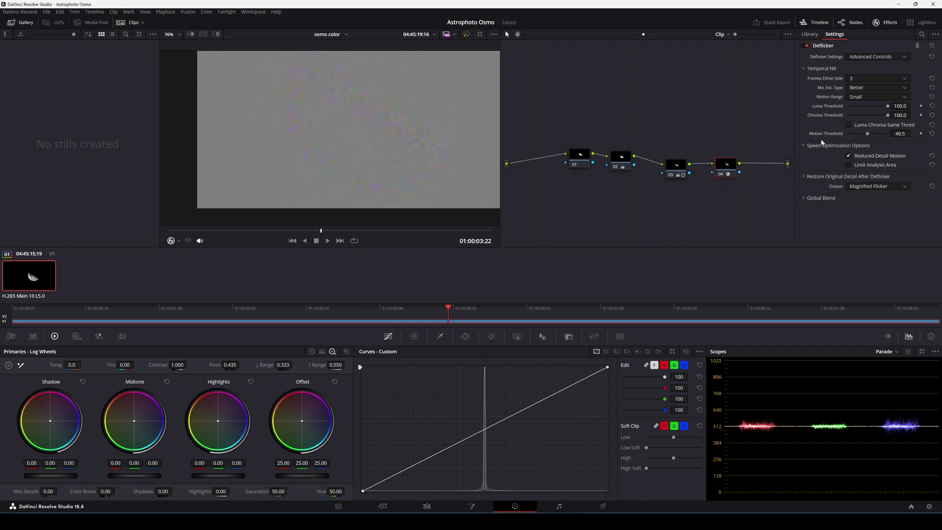
pyautogui.click(872, 133)
pyautogui.moveTo(447, 309); pyautogui.dragTo(512, 308)
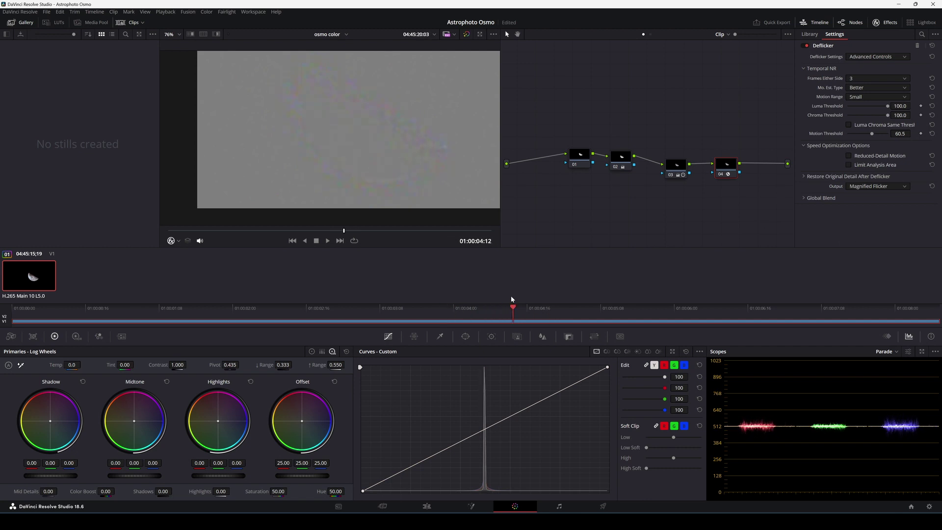
pyautogui.press('space')
pyautogui.press('space')
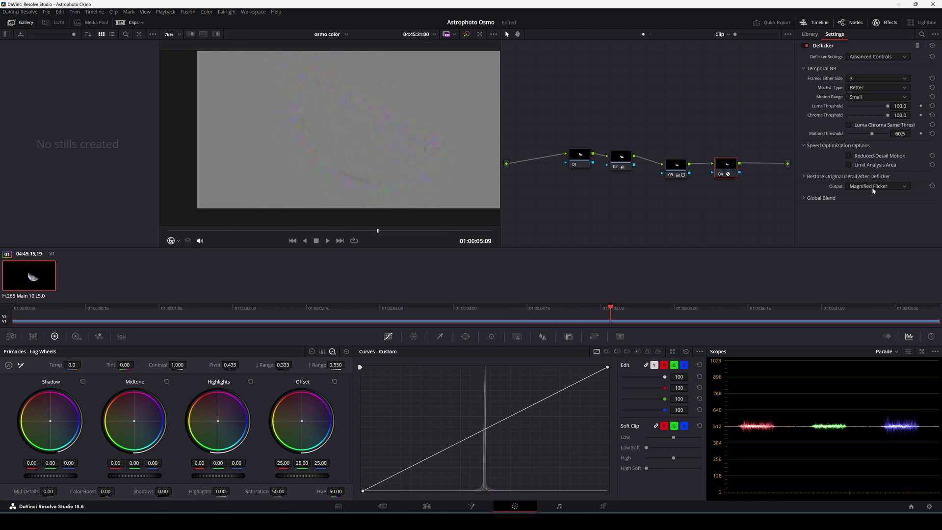
# Step: Return the Deflicker output to Deflickered Result and play the clip to review the corrected moon footage
pyautogui.click(873, 191)
pyautogui.click(868, 212)
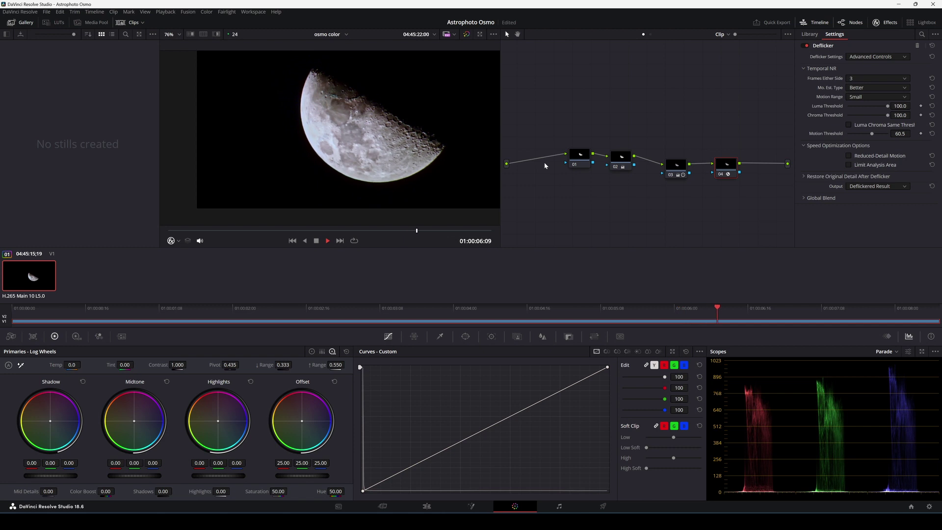
pyautogui.press('space')
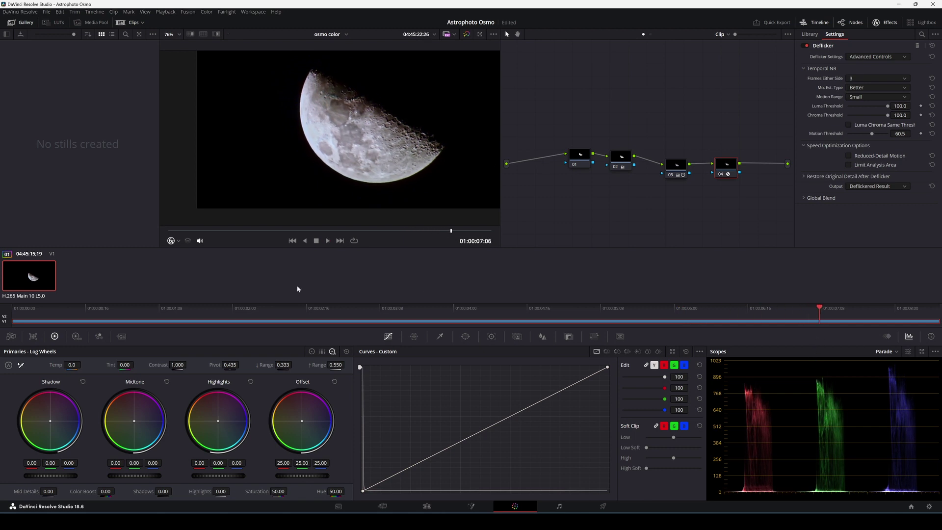
pyautogui.click(258, 308)
pyautogui.press('space')
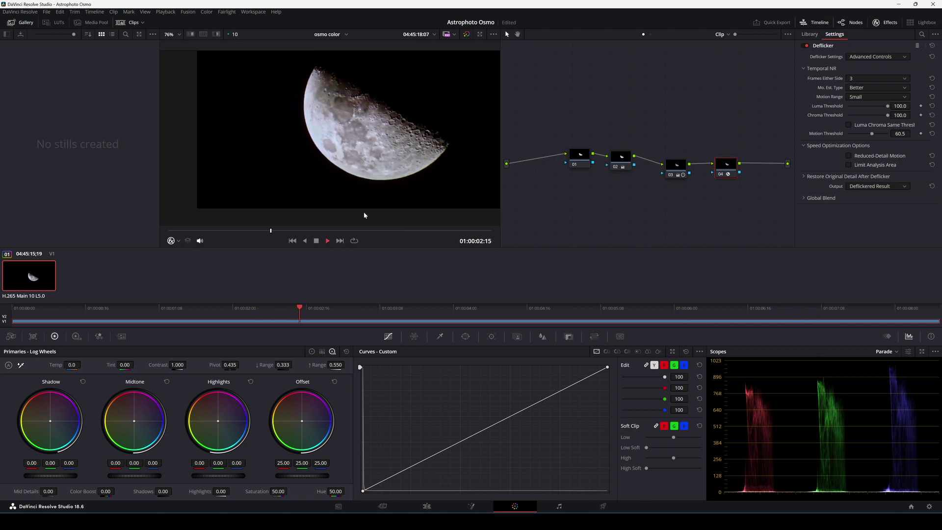
# Step: Compare playback with the Deflicker effect disabled, viewing the craters along the moon's shadow edge close up, and re-enable the effect
pyautogui.press('space')
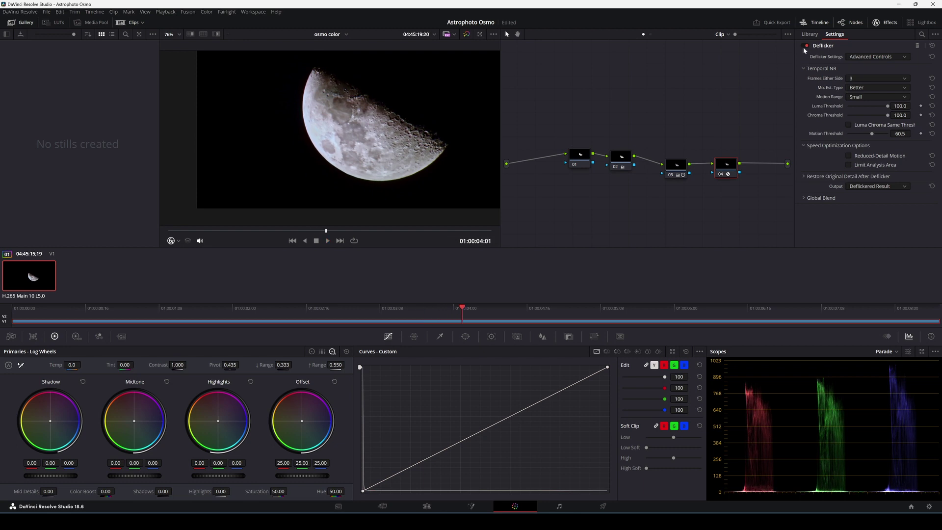
pyautogui.click(806, 46)
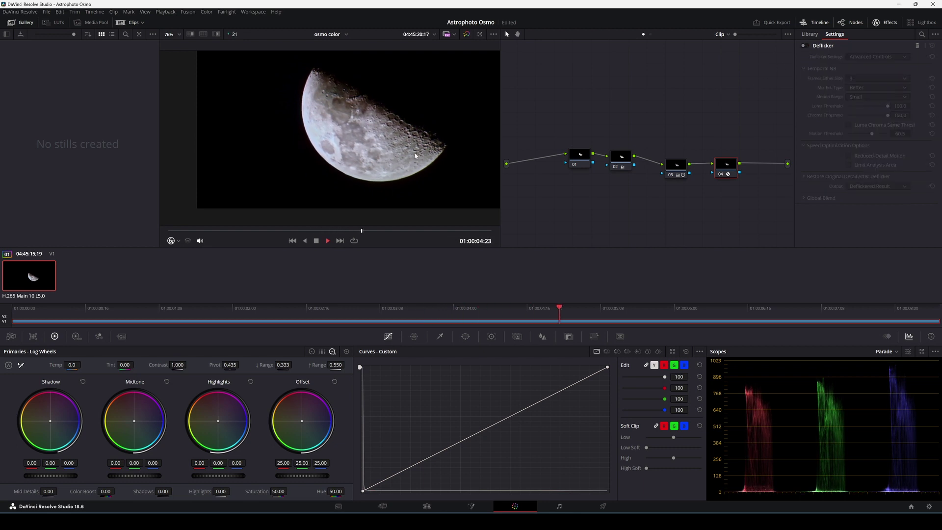
pyautogui.scroll(4, 428, 147)
pyautogui.press('space')
pyautogui.scroll(4, 483, 69)
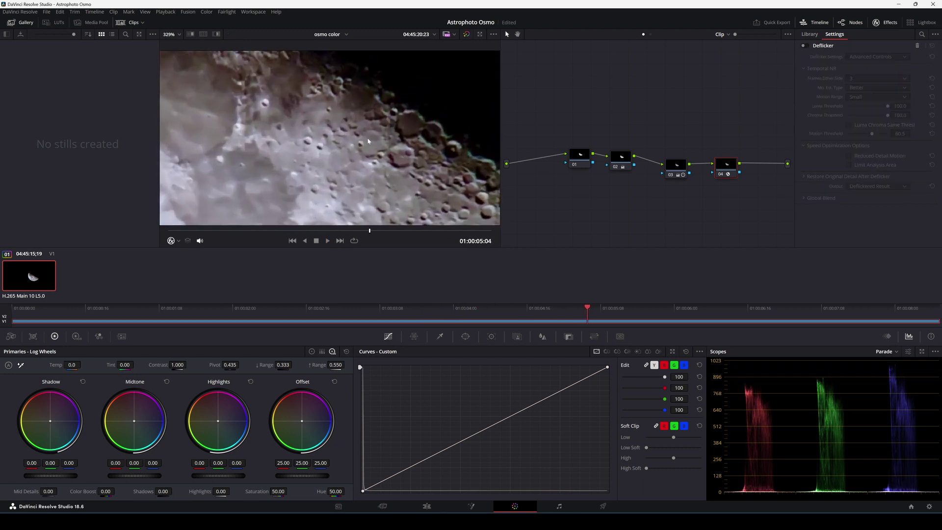
pyautogui.press('j')
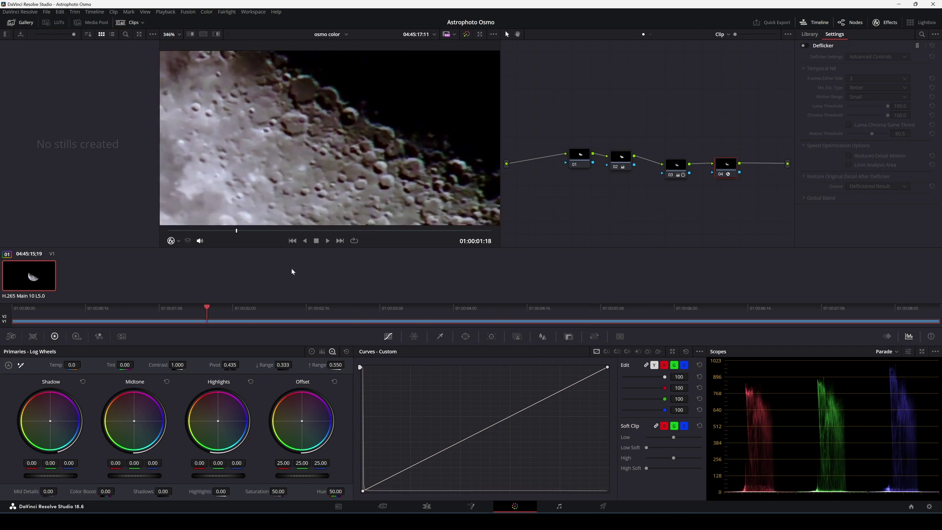
pyautogui.press('l')
pyautogui.press('space')
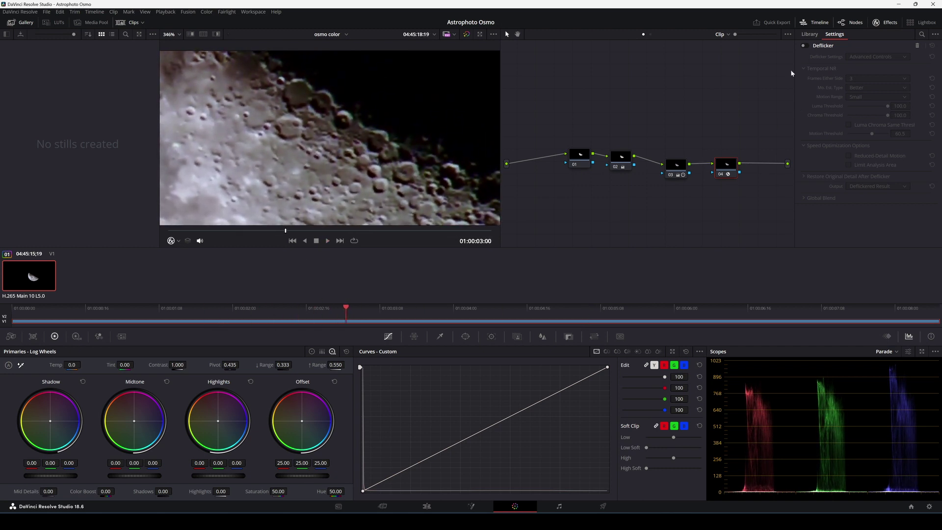
pyautogui.press('space')
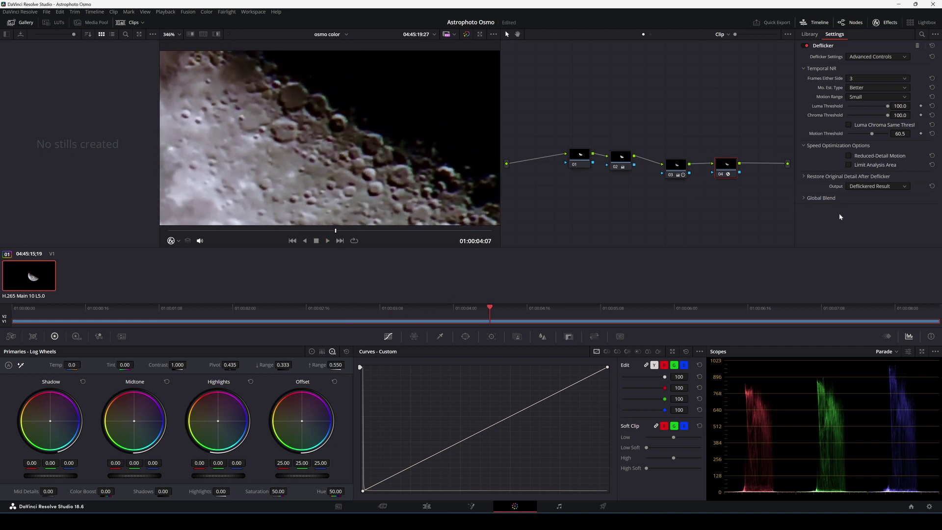
# Step: Set the Deflicker Motion Threshold to 23.0 and play the clip to check the moon's surface
pyautogui.moveTo(872, 134)
pyautogui.mouseDown()
pyautogui.moveTo(847, 135)
pyautogui.moveTo(858, 135)
pyautogui.mouseUp()
pyautogui.scroll(-3, 363, 91)
pyautogui.press('space')
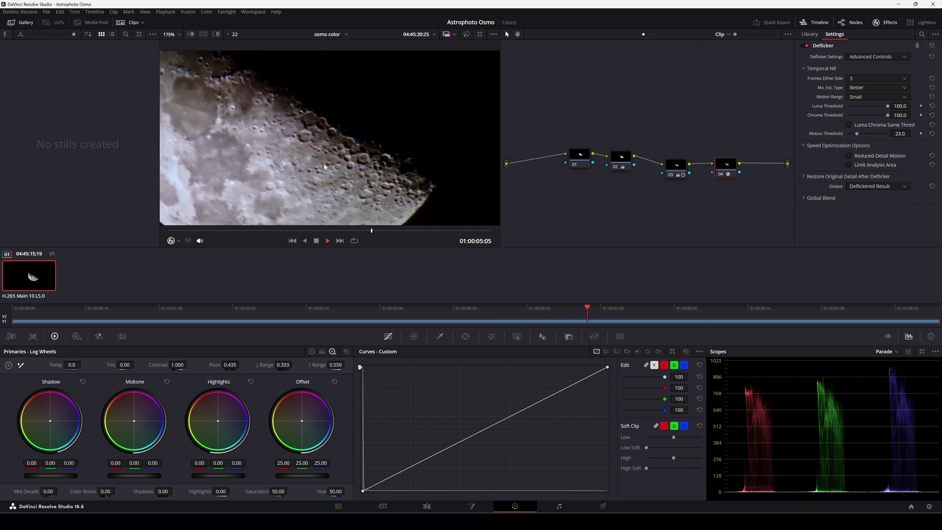
pyautogui.press('space')
pyautogui.scroll(-4, 334, 121)
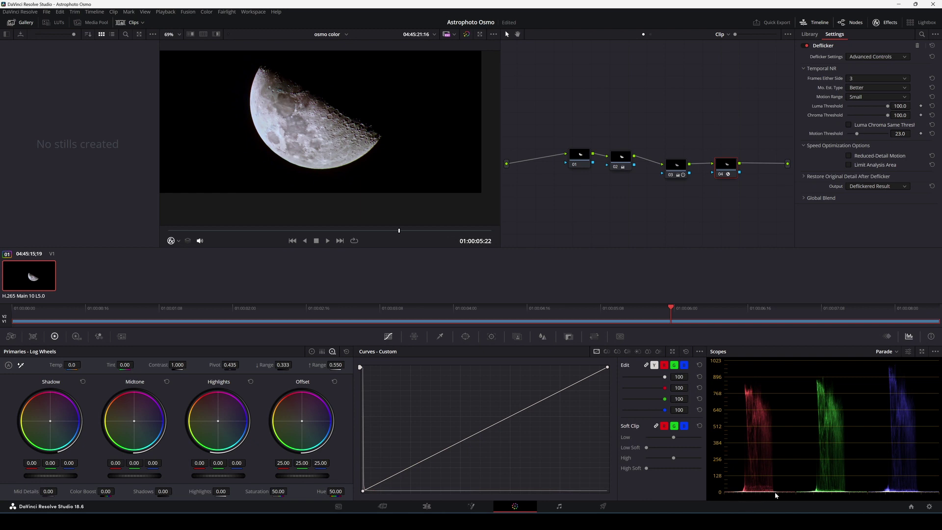
# Step: At frame 01:00:03:18, enlarge the low end of the parade scope and set the Pivot of node 03 to 0.492
pyautogui.moveTo(675, 317); pyautogui.dragTo(434, 316)
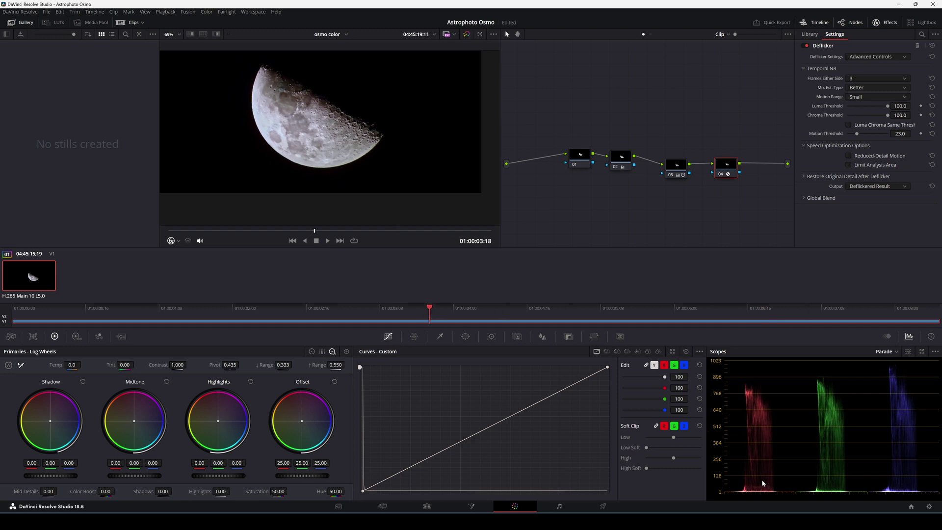
pyautogui.scroll(3, 759, 490)
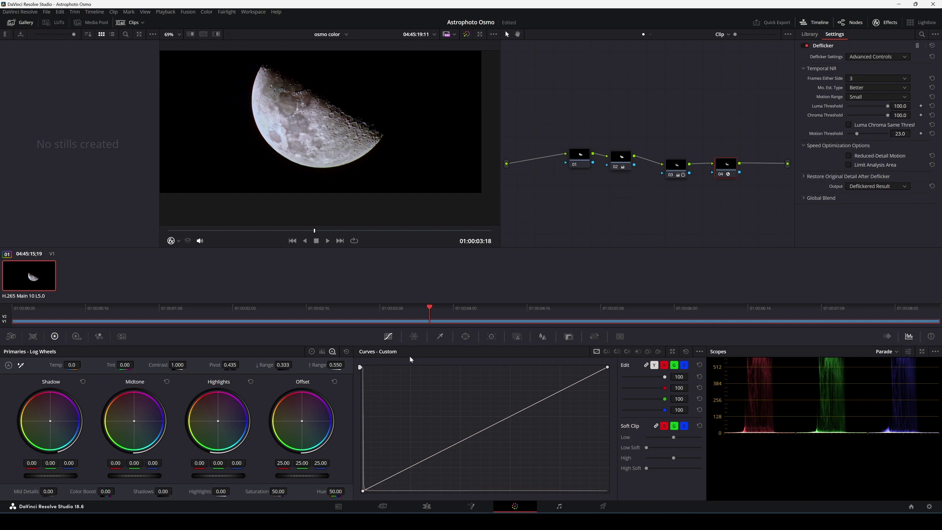
pyautogui.click(681, 167)
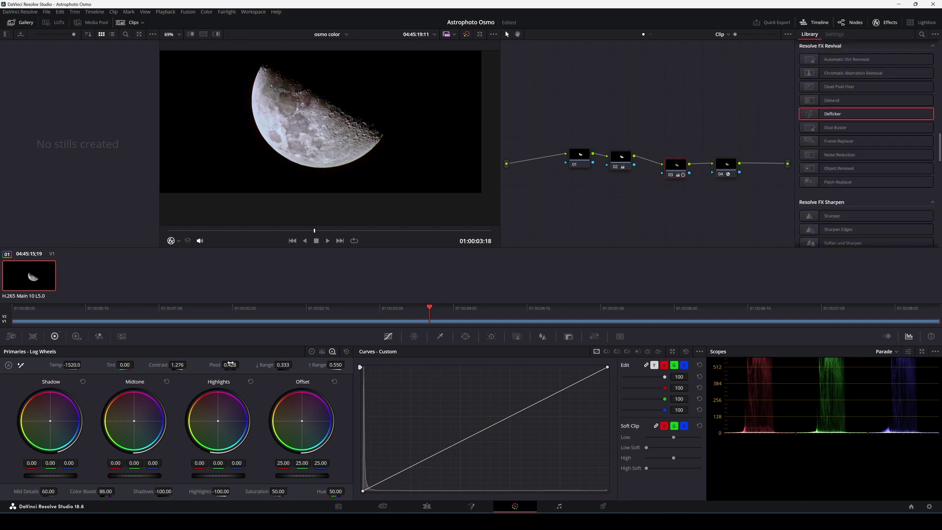
pyautogui.moveTo(230, 365)
pyautogui.mouseDown()
pyautogui.moveTo(255, 364)
pyautogui.moveTo(246, 365)
pyautogui.mouseUp()
# Step: Add two control points near the black end of node 03's custom curve and shape them into a short, nearly flat toe
pyautogui.click(370, 488)
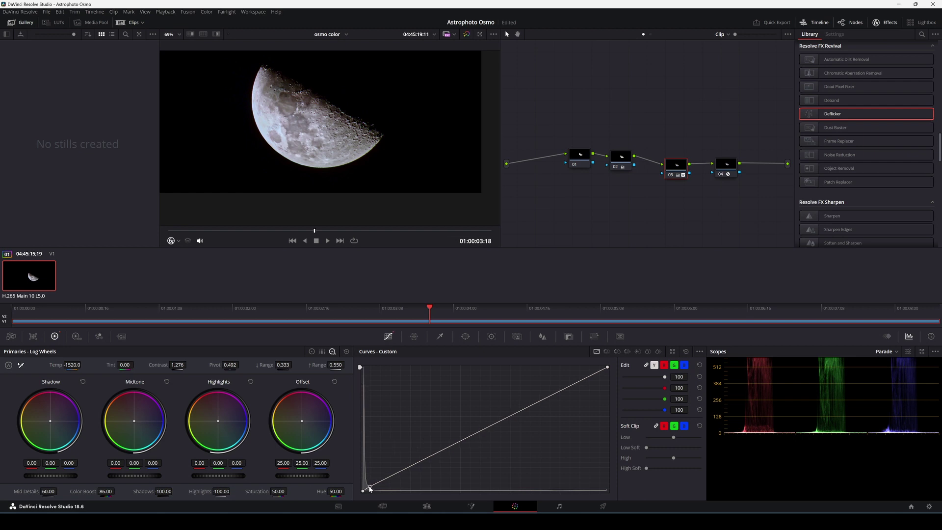
pyautogui.moveTo(362, 491)
pyautogui.mouseDown()
pyautogui.moveTo(363, 469)
pyautogui.moveTo(362, 491)
pyautogui.moveTo(422, 353)
pyautogui.moveTo(370, 486)
pyautogui.mouseUp()
pyautogui.moveTo(370, 488); pyautogui.dragTo(371, 487)
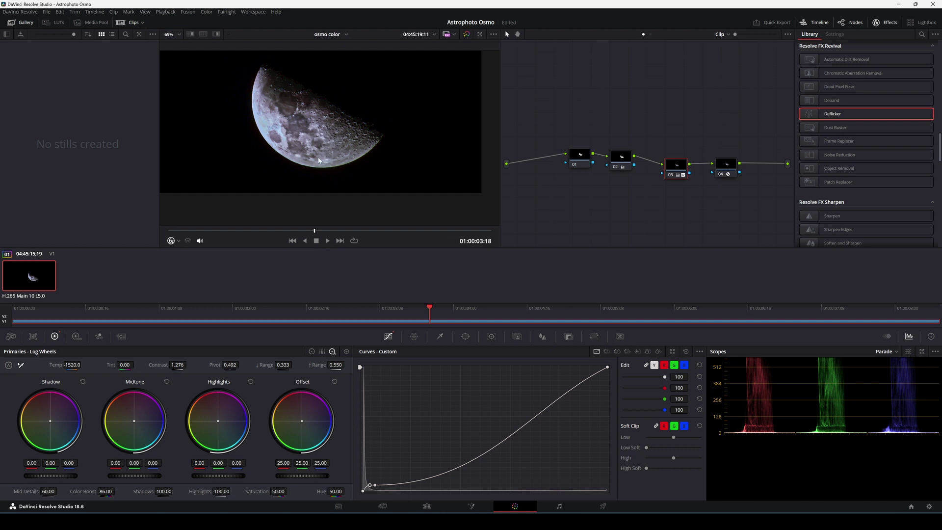
pyautogui.scroll(8, 319, 160)
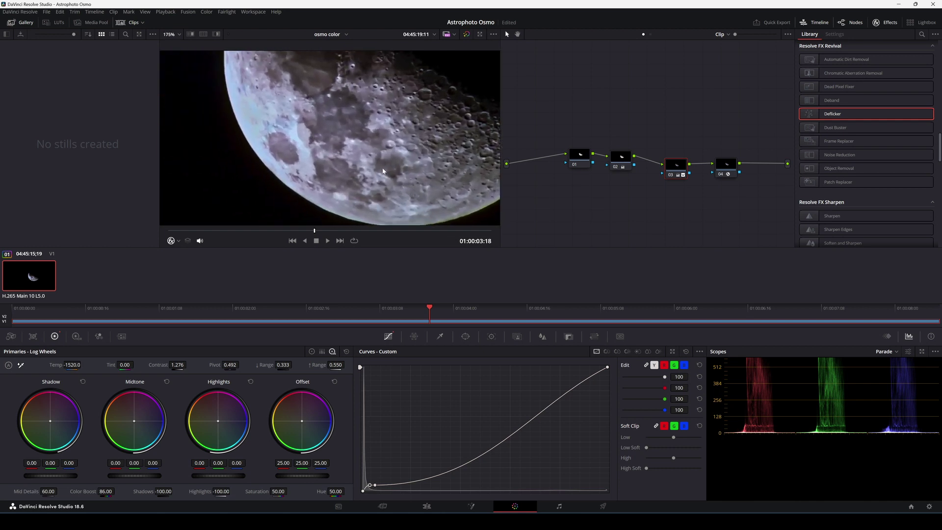
pyautogui.moveTo(382, 170); pyautogui.dragTo(348, 146, button='middle')
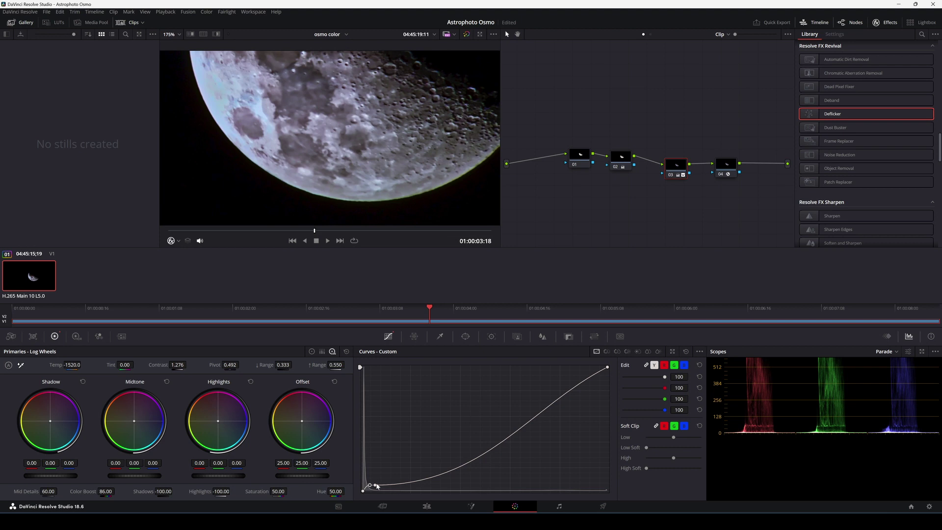
pyautogui.moveTo(376, 485)
pyautogui.mouseDown()
pyautogui.moveTo(389, 483)
pyautogui.moveTo(368, 489)
pyautogui.moveTo(388, 487)
pyautogui.mouseUp()
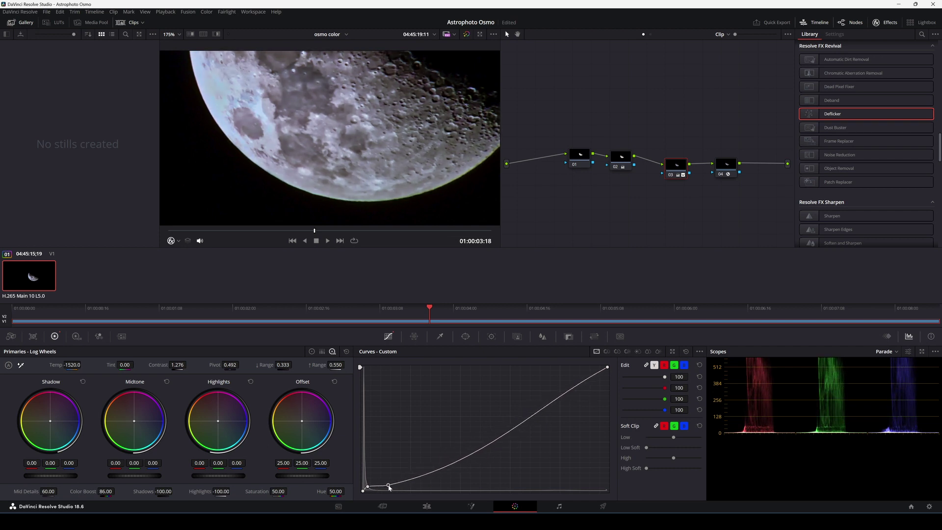
# Step: Set the Shadows value of node 03 to -44.00 and inspect the moon close up
pyautogui.scroll(-6, 393, 181)
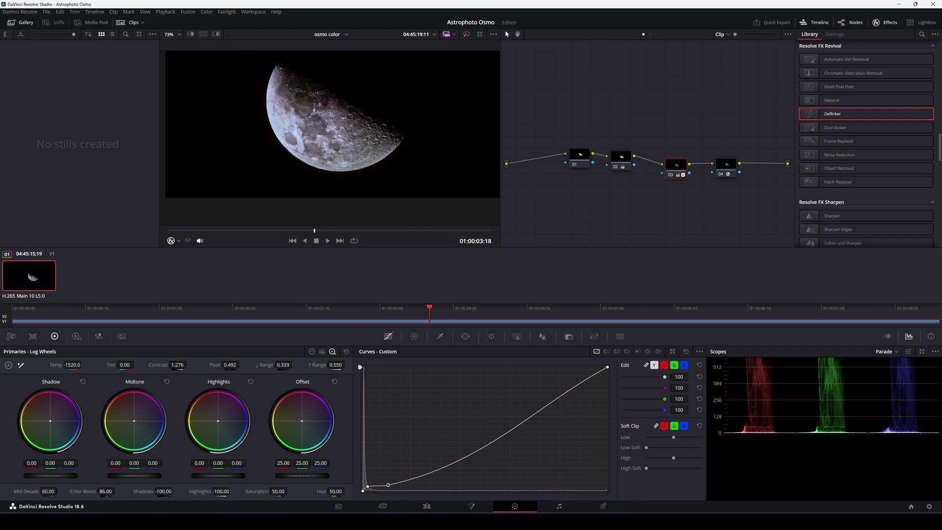
pyautogui.moveTo(164, 491)
pyautogui.mouseDown()
pyautogui.moveTo(174, 491)
pyautogui.moveTo(164, 491)
pyautogui.mouseUp()
pyautogui.scroll(5, 325, 148)
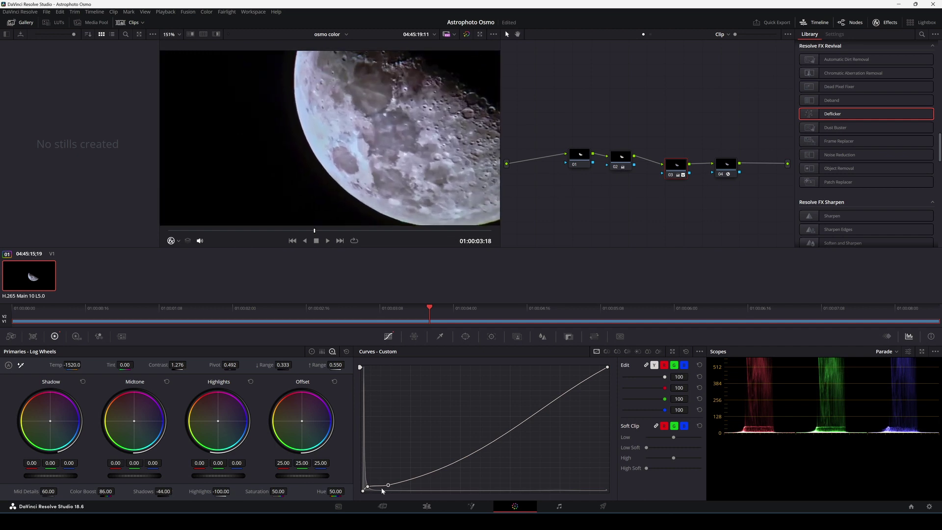
# Step: Fine-tune the two low control points of node 03's custom curve while checking the moon's dark edge
pyautogui.moveTo(388, 485); pyautogui.dragTo(392, 486)
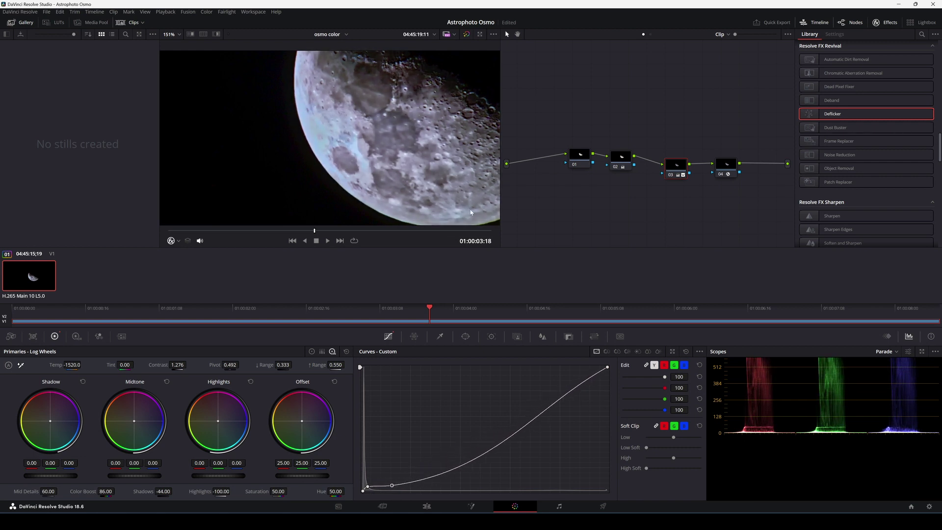
pyautogui.scroll(-2, 440, 153)
pyautogui.moveTo(440, 153); pyautogui.dragTo(383, 164, button='middle')
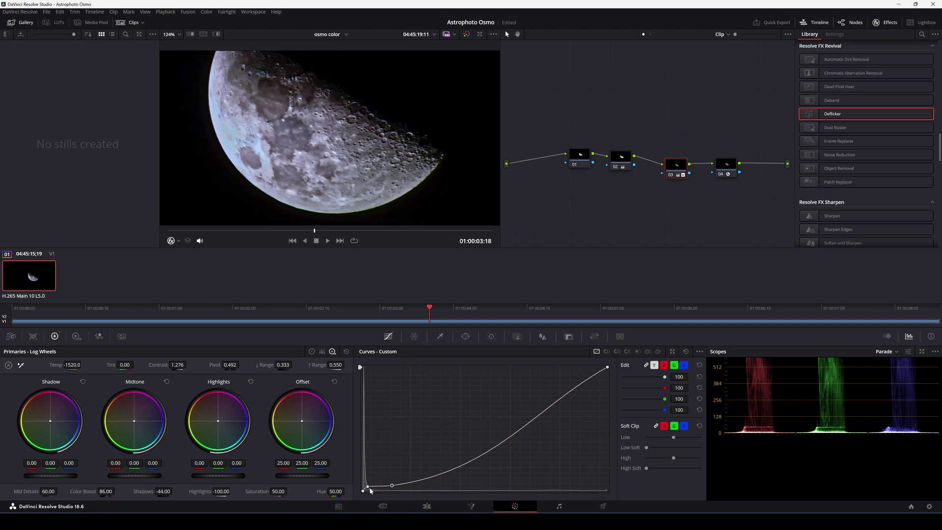
pyautogui.moveTo(368, 488); pyautogui.dragTo(387, 487)
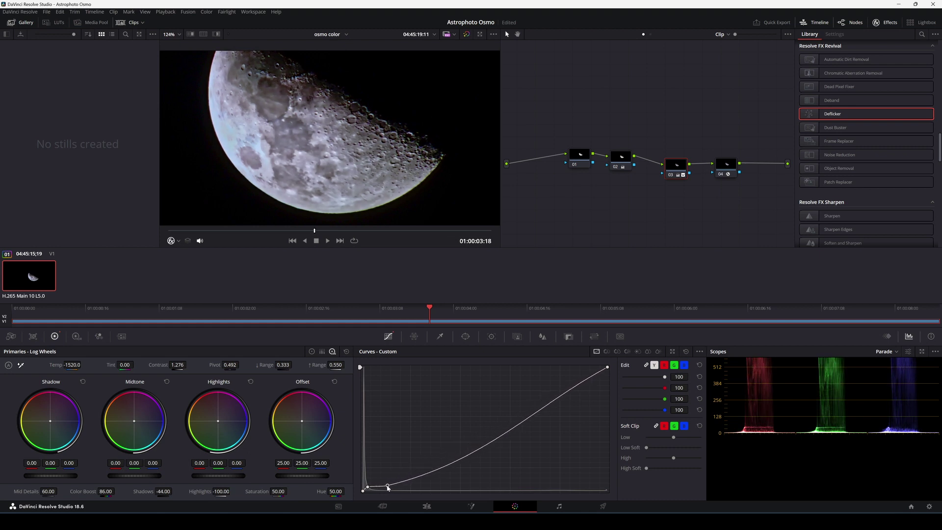
# Step: Play the graded clip to about 01:00:05:01 and examine the moon's lit edge and surface detail close up
pyautogui.scroll(-3, 399, 210)
pyautogui.press('space')
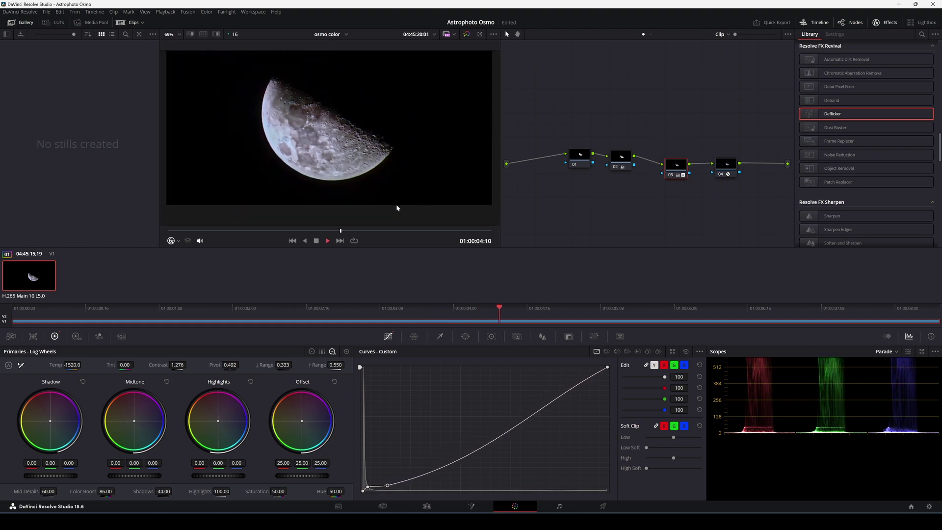
pyautogui.press('space')
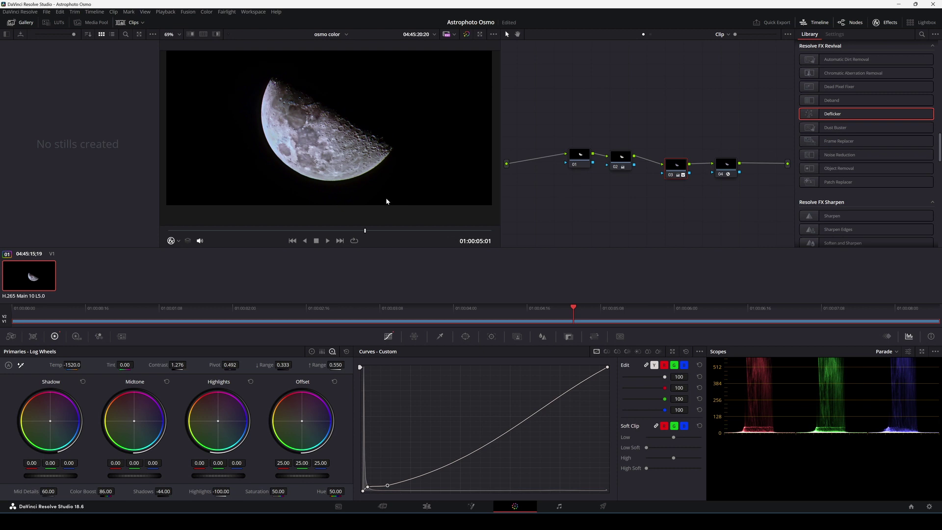
pyautogui.scroll(5, 343, 162)
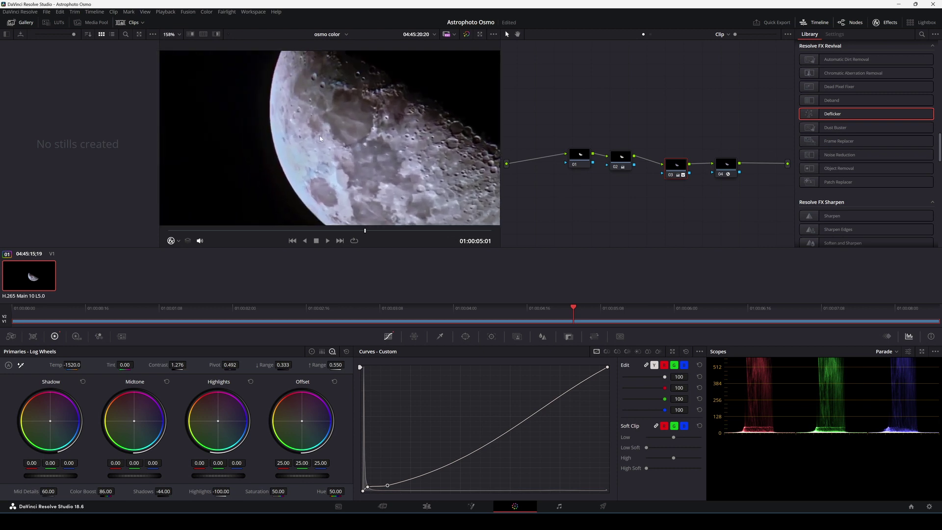
pyautogui.scroll(2, 300, 133)
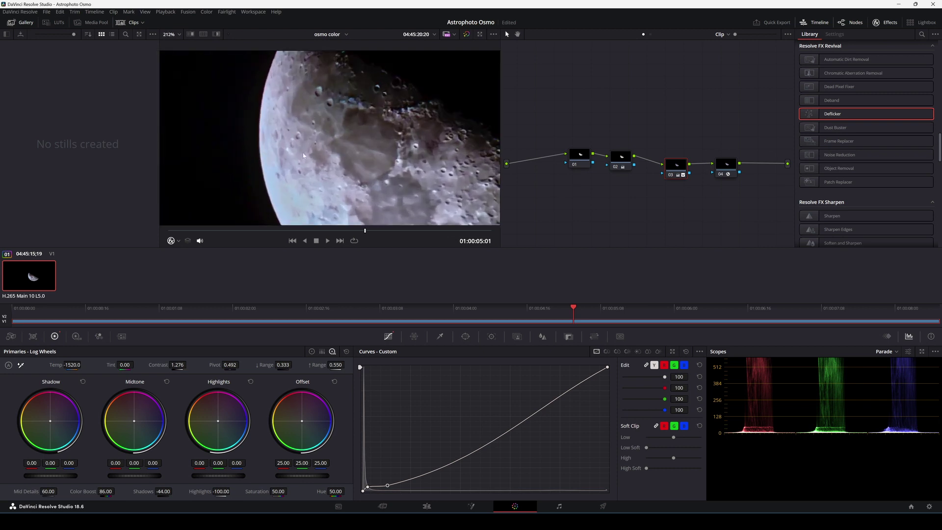
pyautogui.scroll(-2, 344, 152)
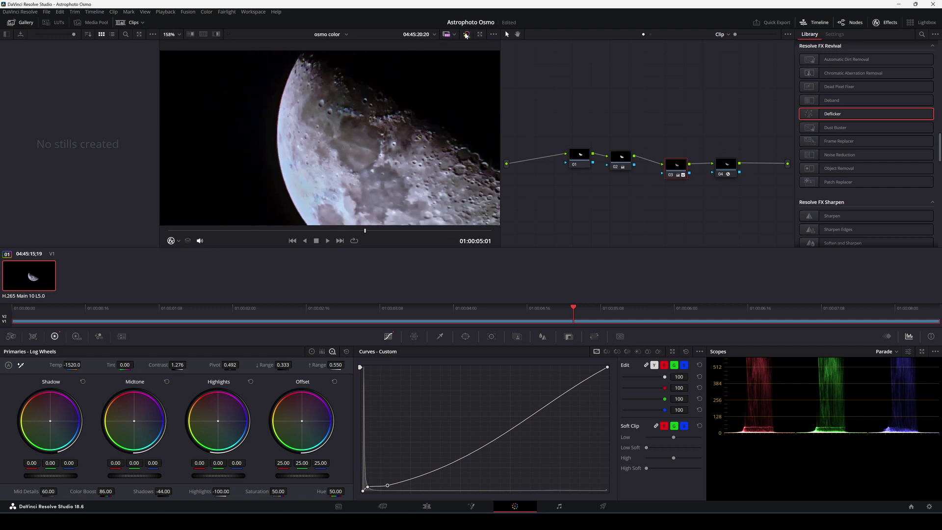
# Step: Compare the full moon image with all grades bypassed and enabled several times, leaving the grades enabled, and save the project
pyautogui.click(465, 35)
pyautogui.scroll(-3, 366, 188)
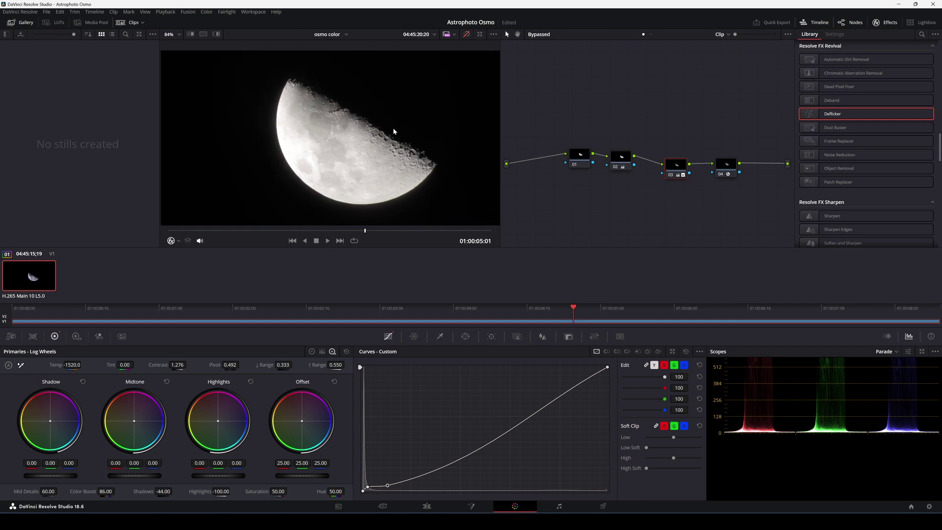
pyautogui.click(466, 34)
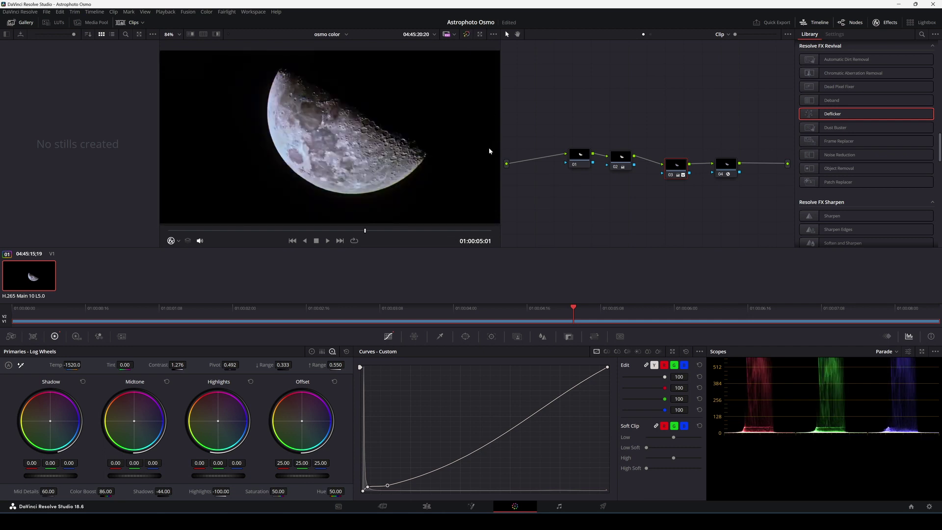
pyautogui.hotkey('ctrl', 's')
pyautogui.click(467, 35)
pyautogui.click(466, 35)
pyautogui.click(466, 34)
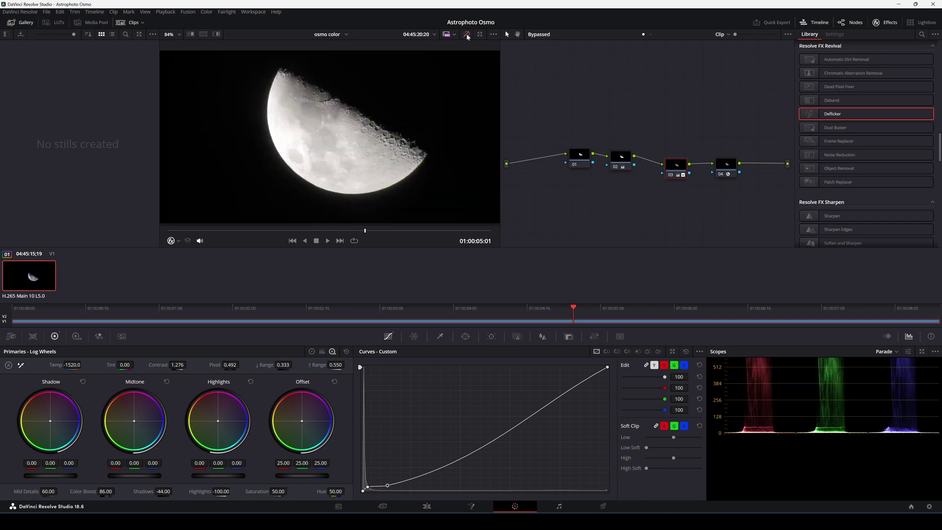
pyautogui.click(467, 34)
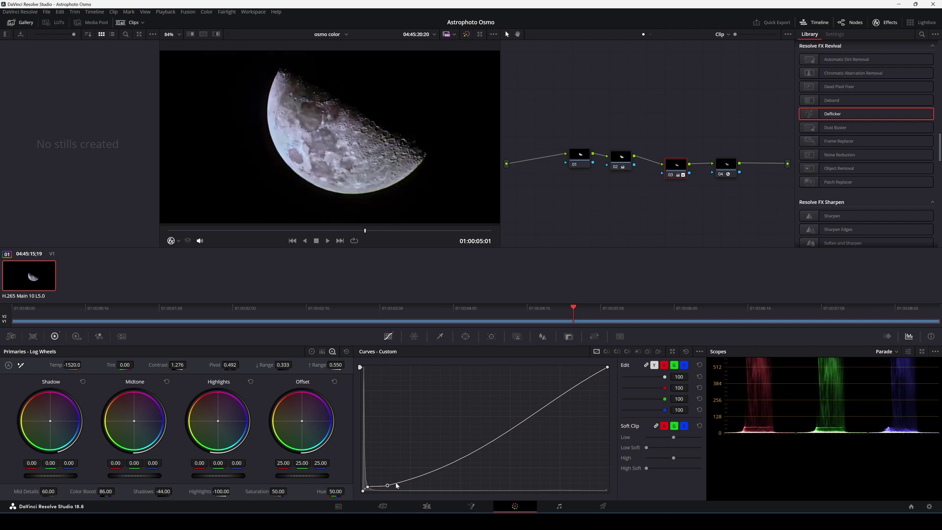